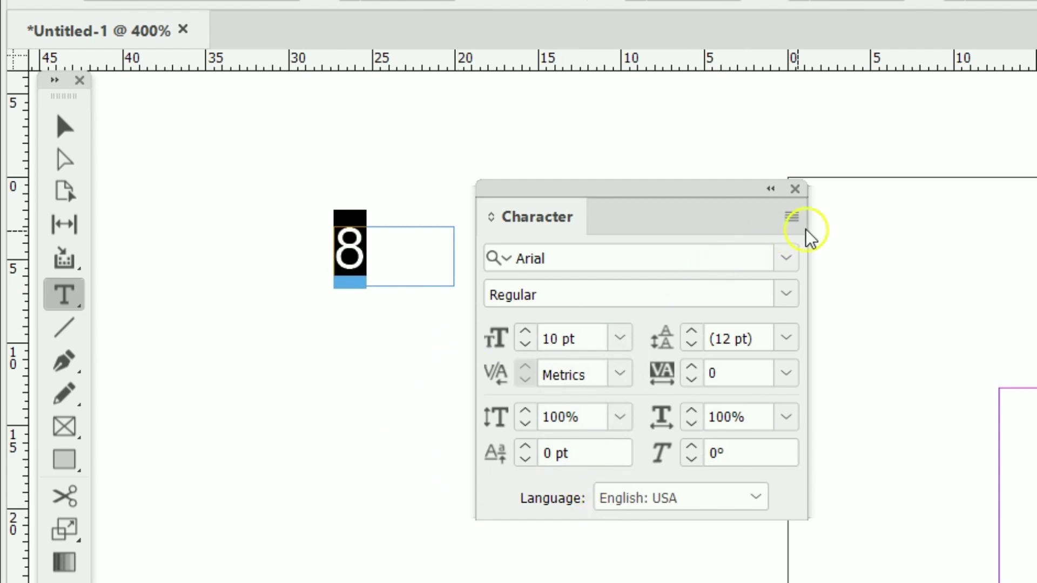
Centre-align the digit 8 within its text frame using the paragraph settings
{"action": "left_click", "coordinate": [794, 189]}
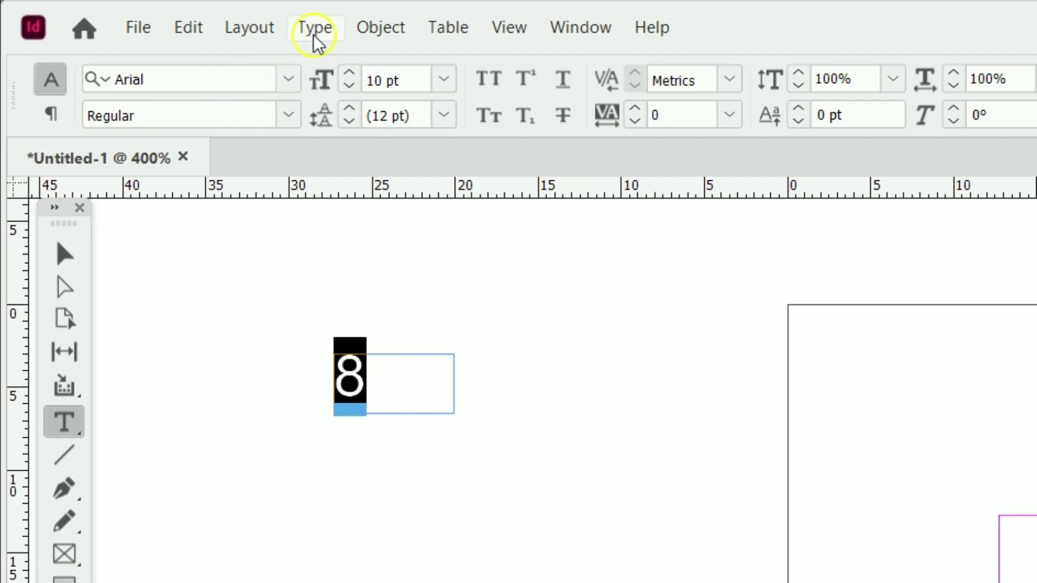
{"action": "left_click", "coordinate": [313, 33]}
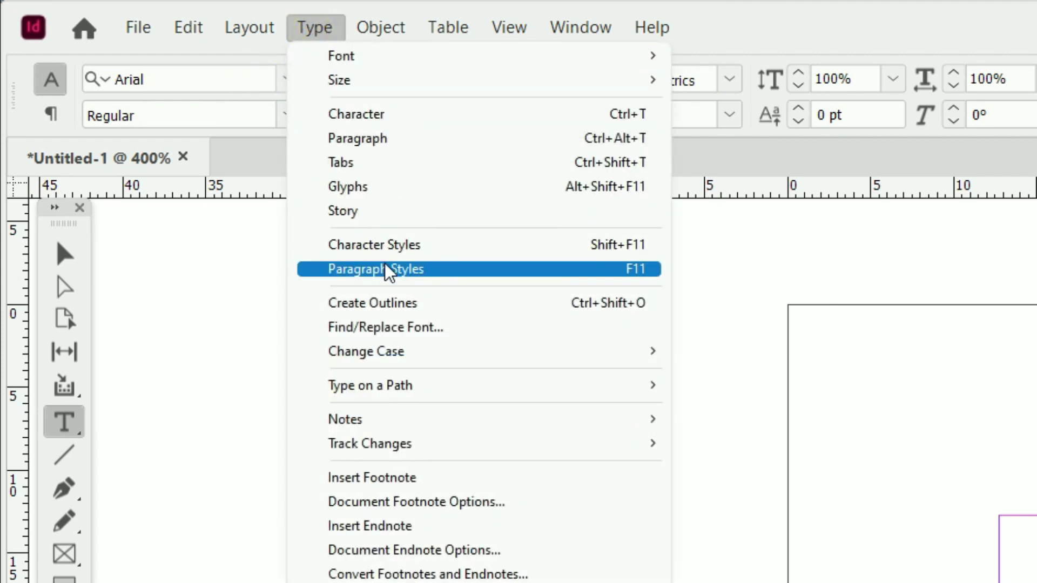
{"action": "left_click", "coordinate": [369, 136]}
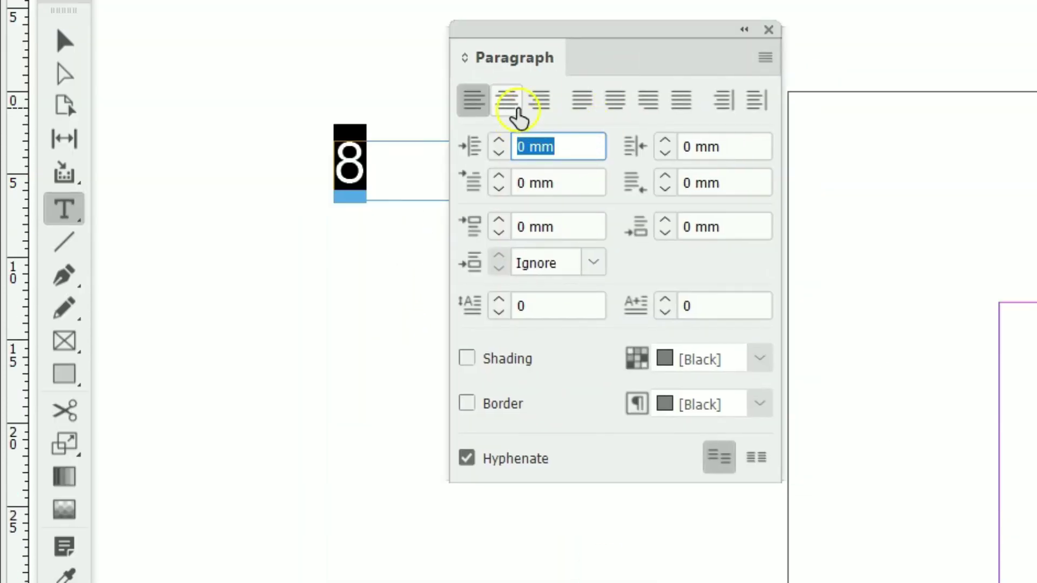
{"action": "left_click", "coordinate": [518, 114]}
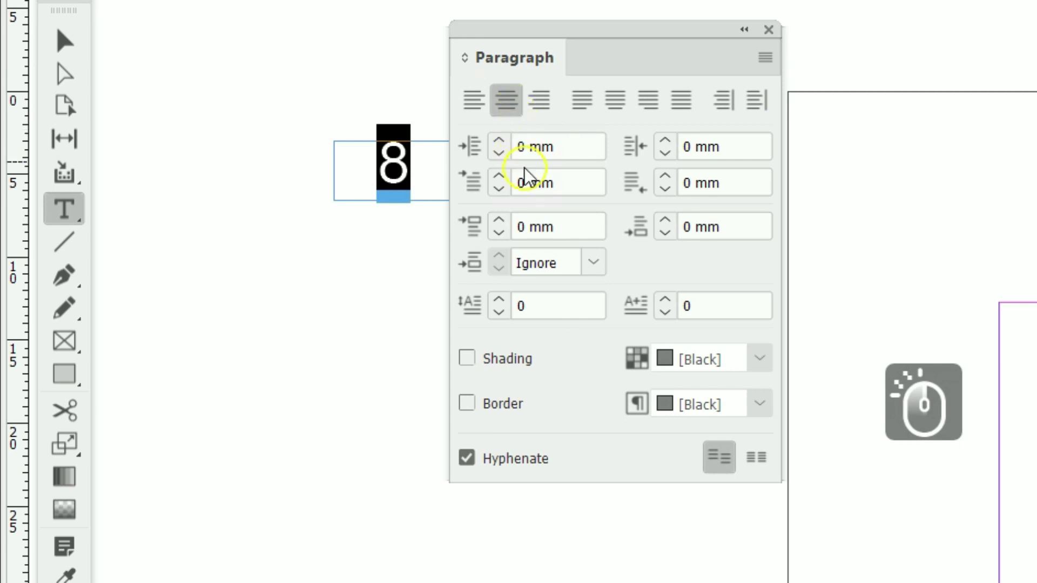
{"action": "left_click", "coordinate": [744, 30]}
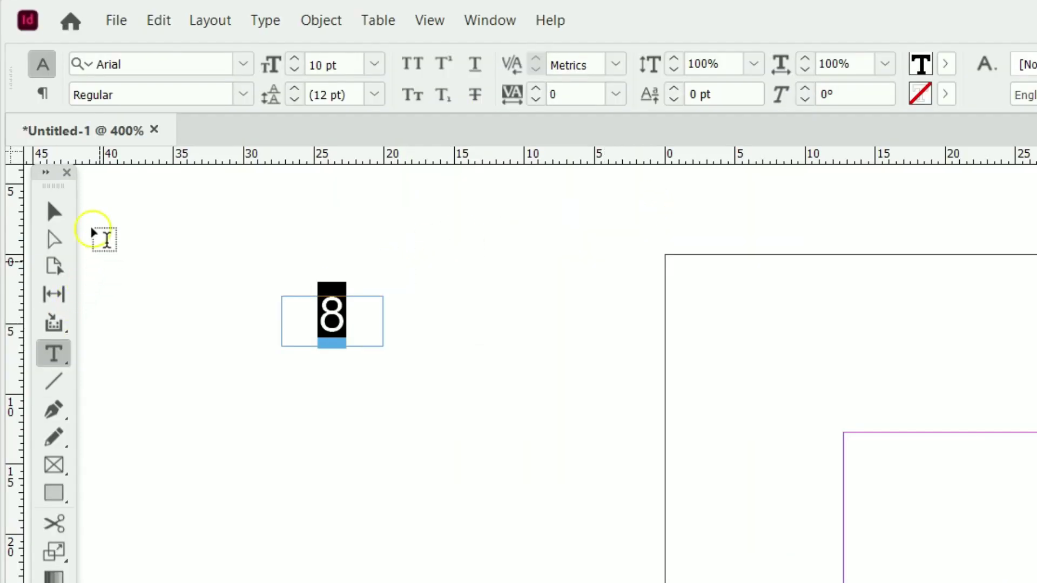
Shorten the 8's text frame to about 2.7 mm high and set its width to 4 mm with proportions unlinked
{"action": "left_click", "coordinate": [53, 210]}
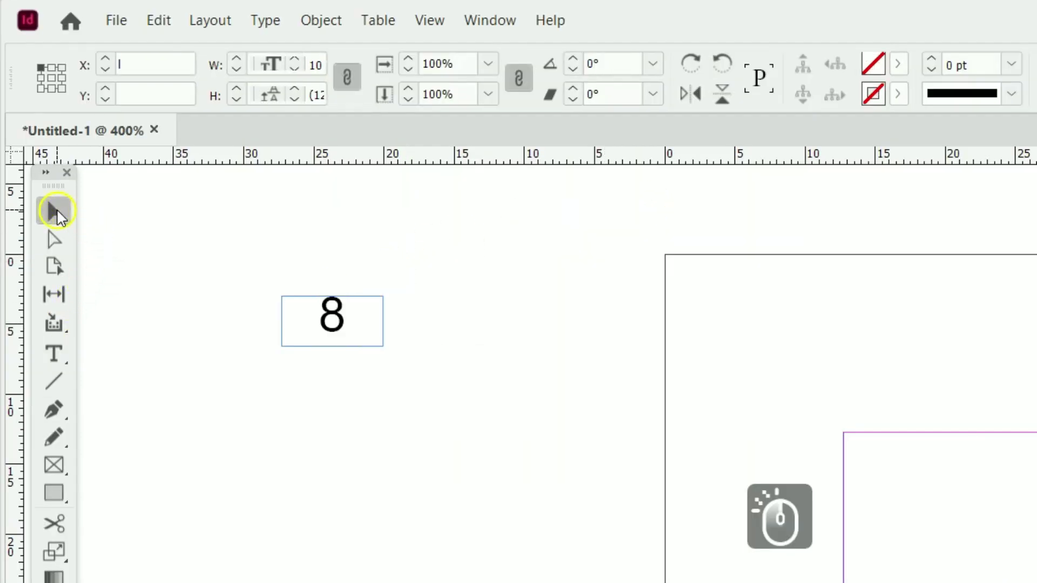
{"action": "left_click_drag", "start_coordinate": [330, 346], "coordinate": [278, 334]}
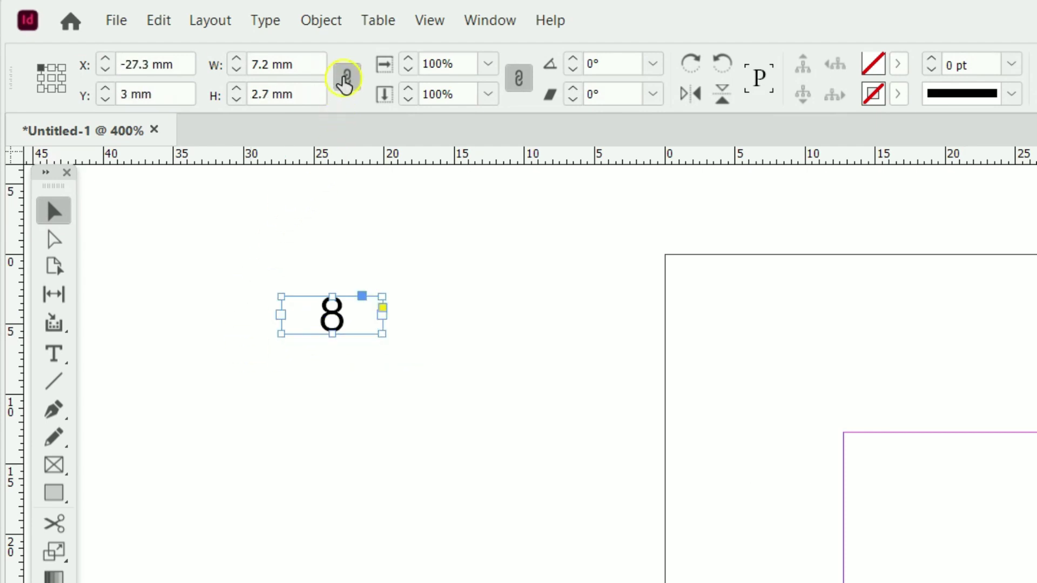
{"action": "left_click", "coordinate": [347, 80]}
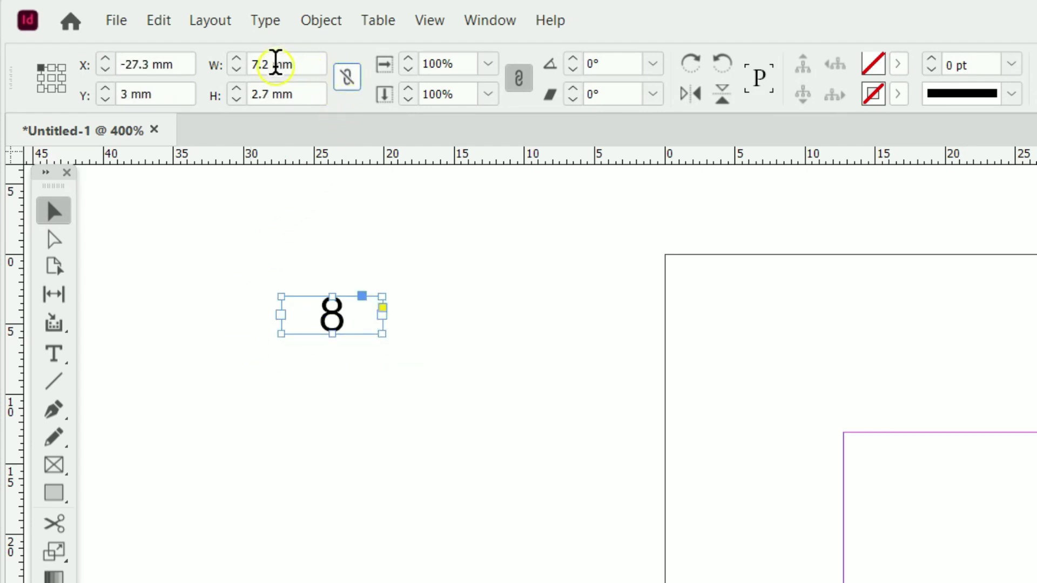
{"action": "left_click_drag", "start_coordinate": [275, 64], "coordinate": [253, 63]}
{"action": "type", "text": "4"}
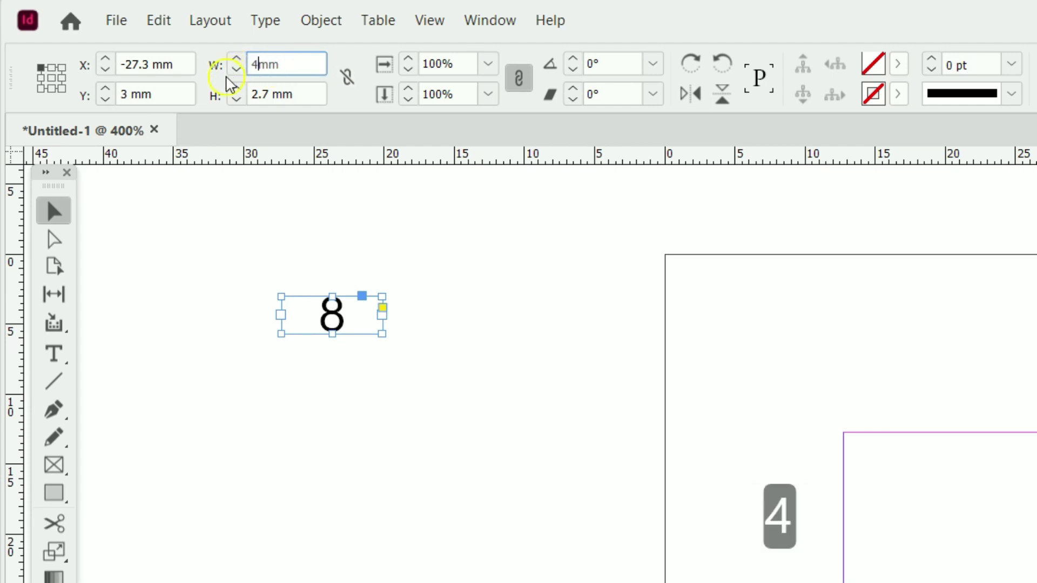
{"action": "key", "text": "Return"}
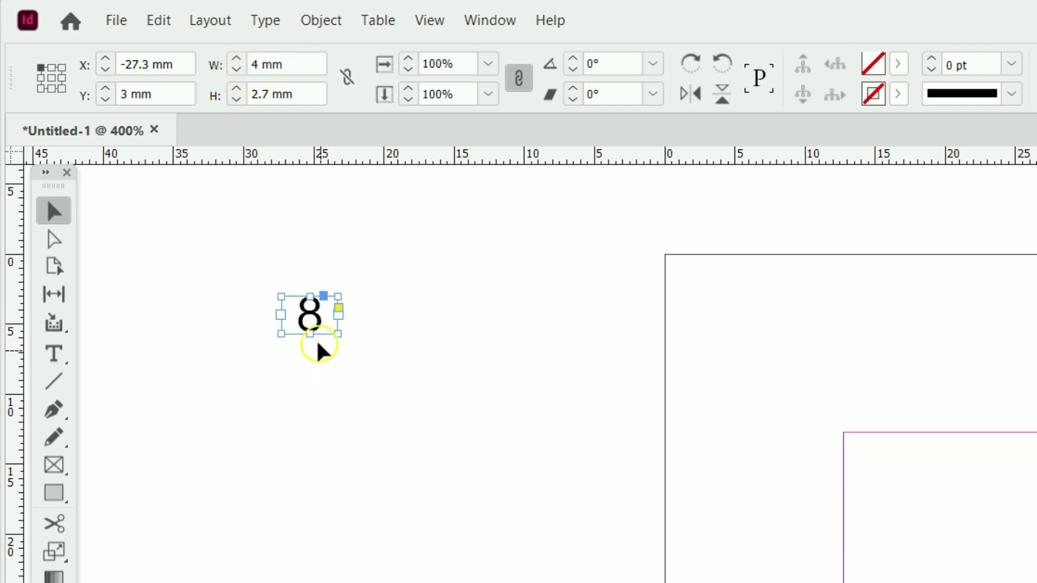
Duplicate the 8's frame directly below and draw a 4 mm horizontal line with a 0.75 pt stroke between the two frames
{"action": "left_click_drag", "start_coordinate": [315, 319], "coordinate": [312, 373]}
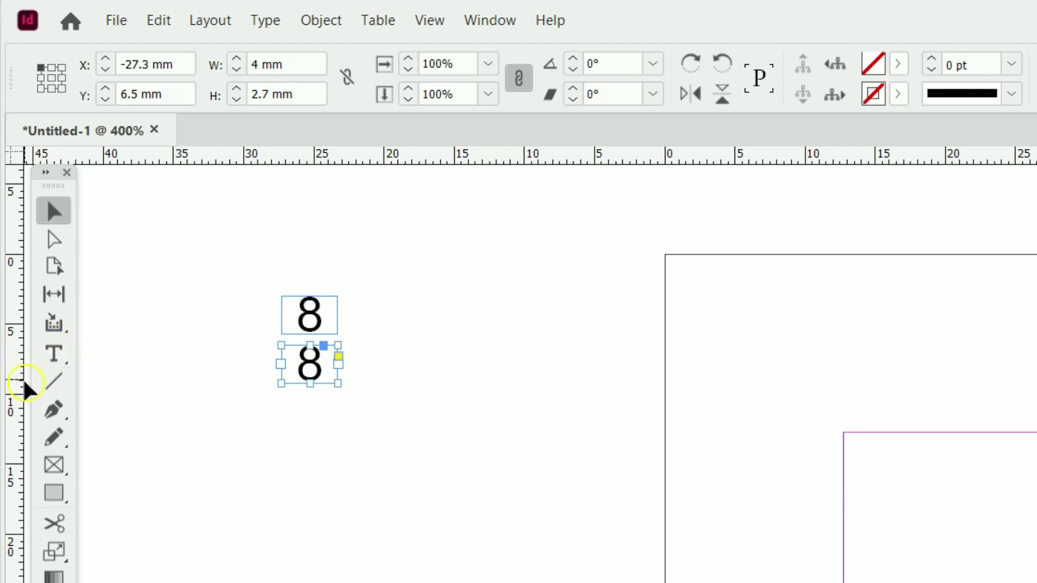
{"action": "left_click", "coordinate": [53, 411]}
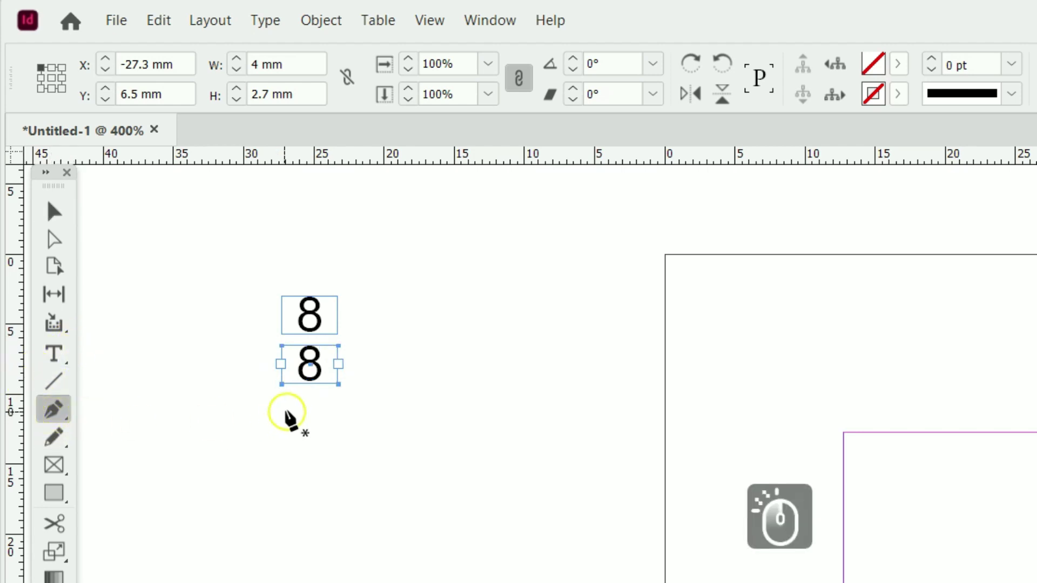
{"action": "left_click", "coordinate": [280, 338]}
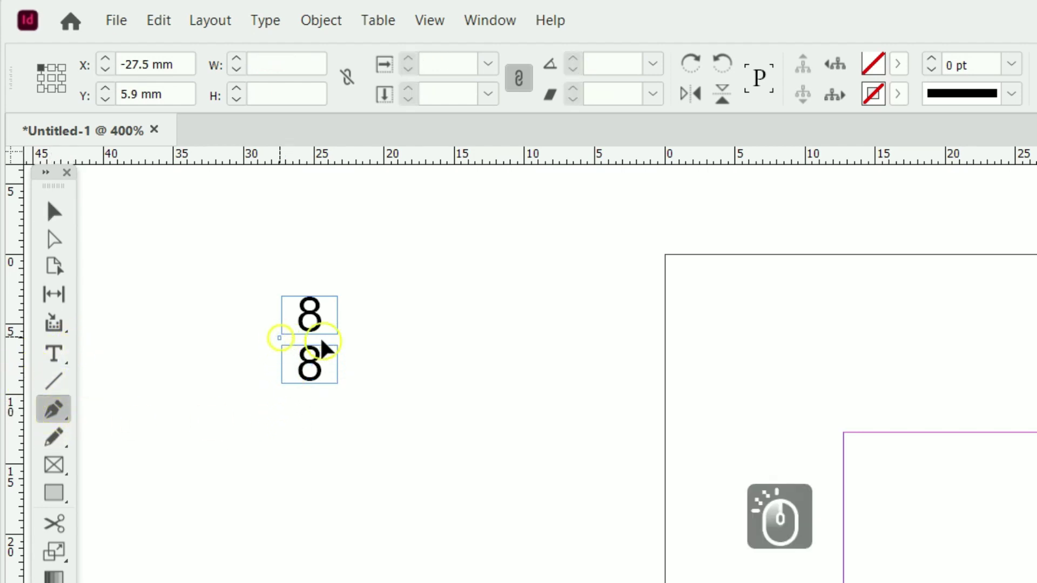
{"action": "left_click", "coordinate": [335, 339], "text": "shift"}
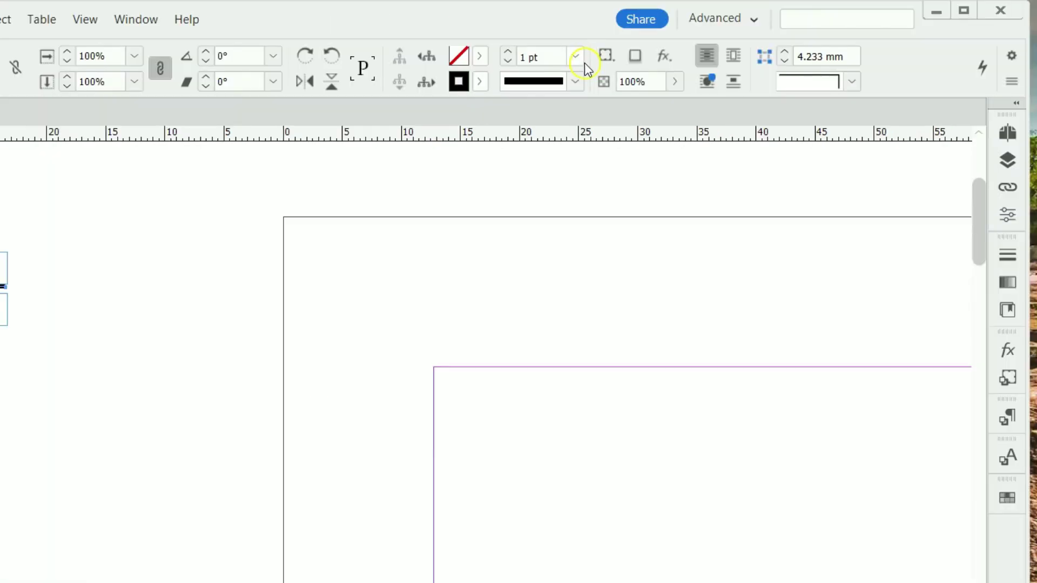
{"action": "left_click", "coordinate": [577, 56]}
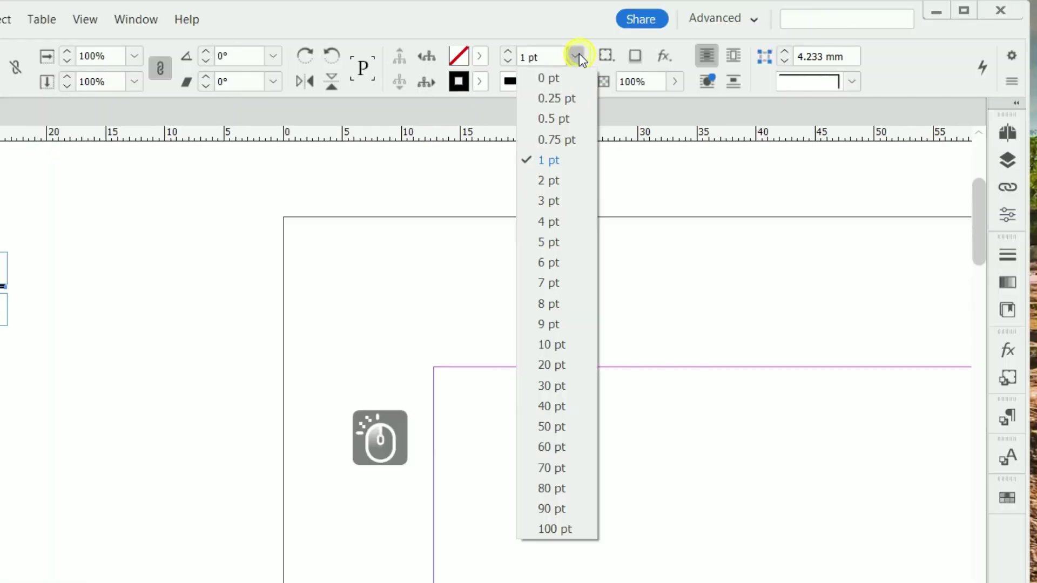
{"action": "left_click", "coordinate": [549, 146]}
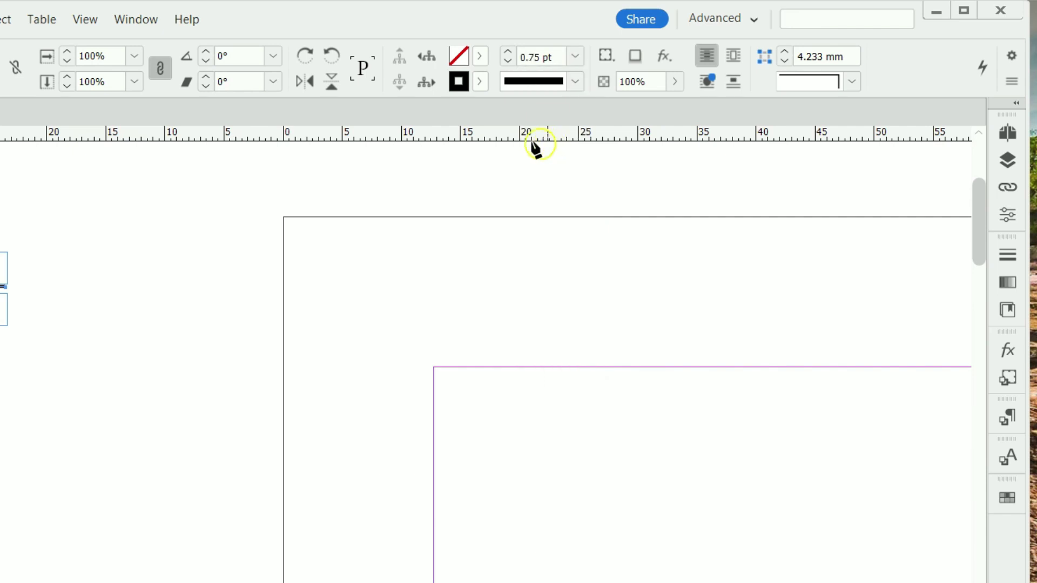
Align both 8 frames and the fraction line on their horizontal centres and distribute their vertical spacing evenly
{"action": "left_click", "coordinate": [48, 181]}
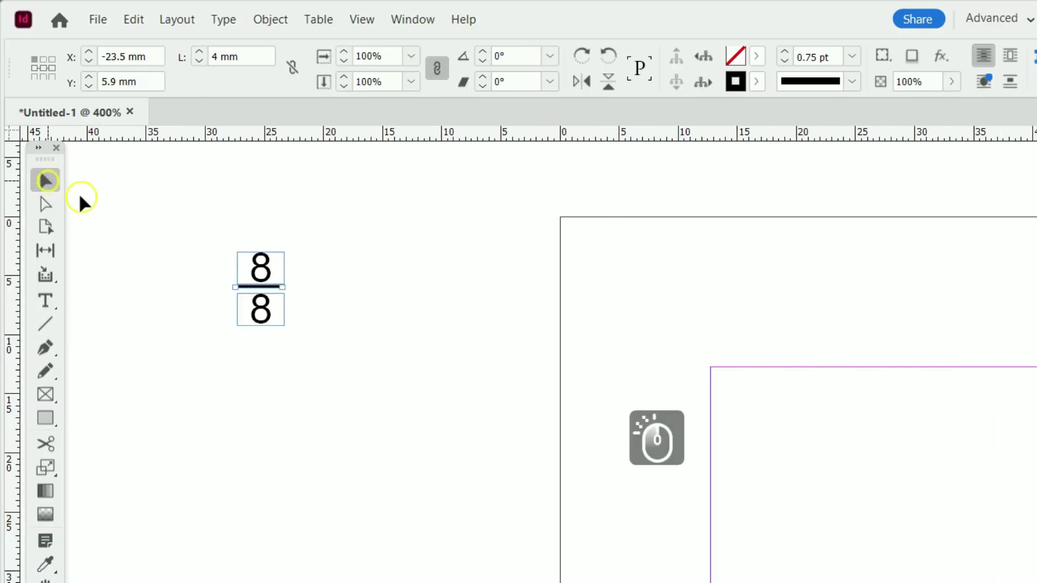
{"action": "left_click_drag", "start_coordinate": [249, 231], "coordinate": [277, 352]}
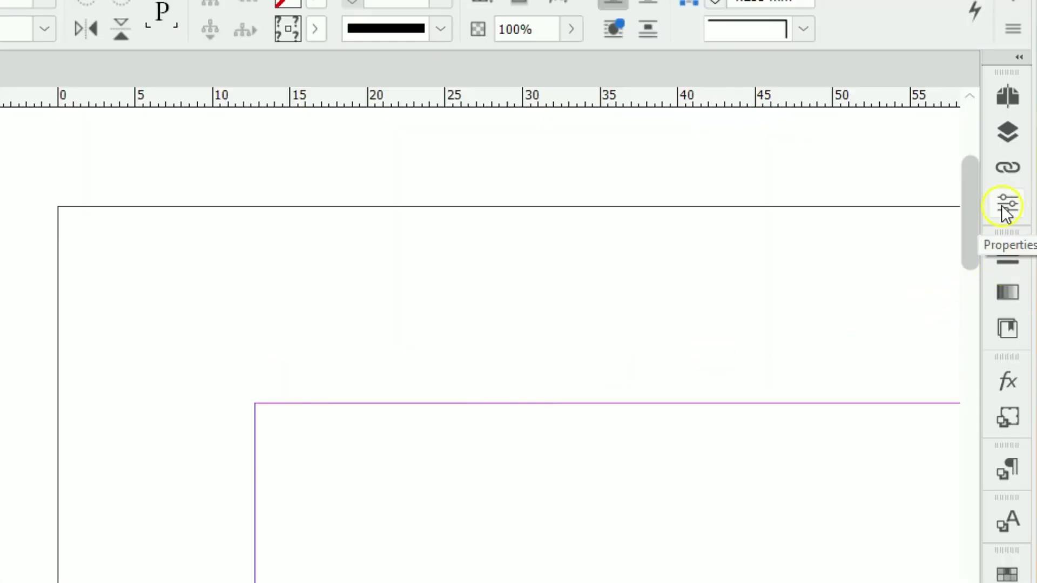
{"action": "left_click", "coordinate": [1006, 208]}
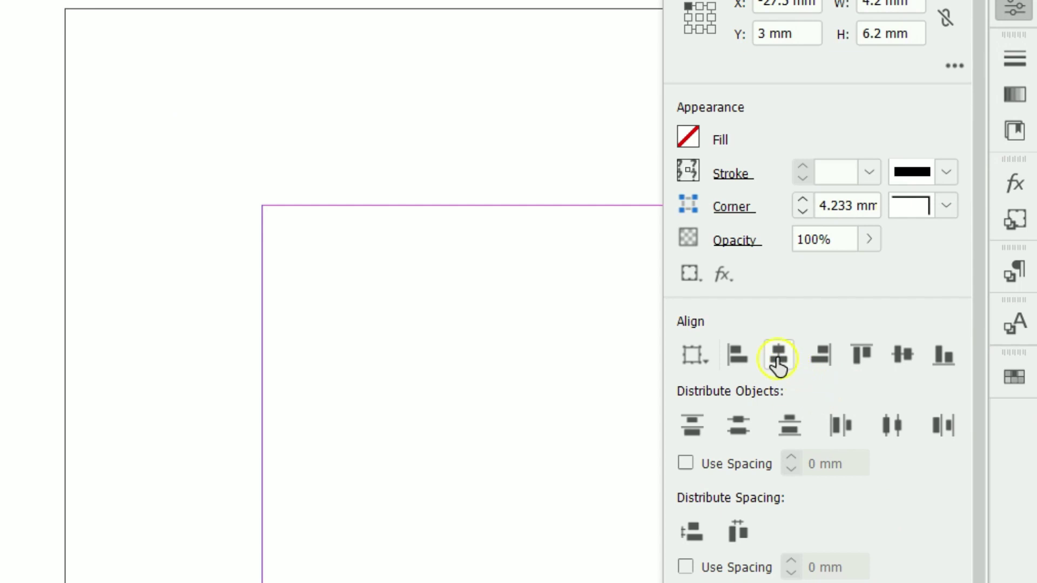
{"action": "left_click", "coordinate": [778, 360]}
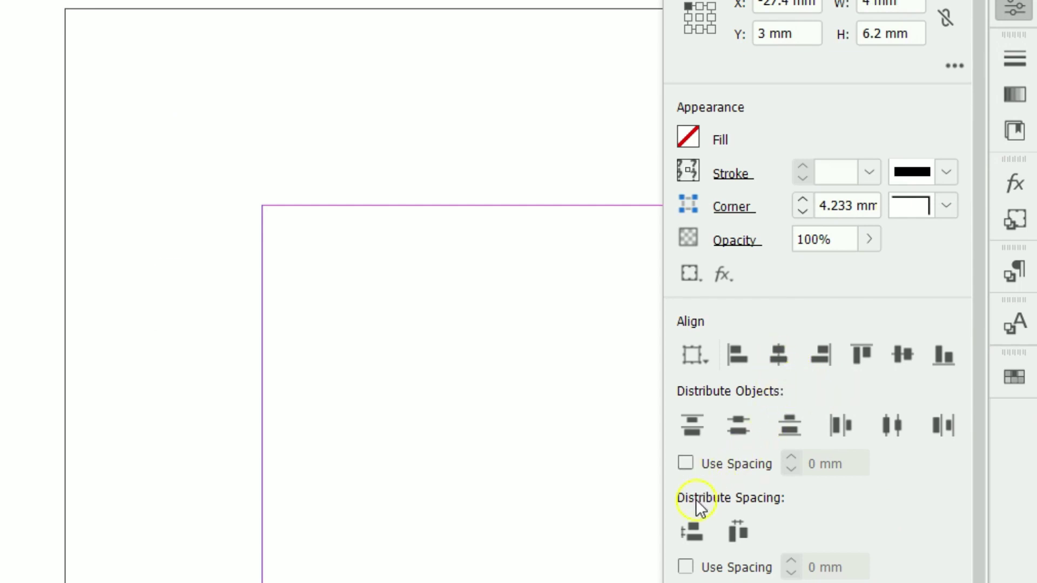
{"action": "left_click", "coordinate": [692, 532]}
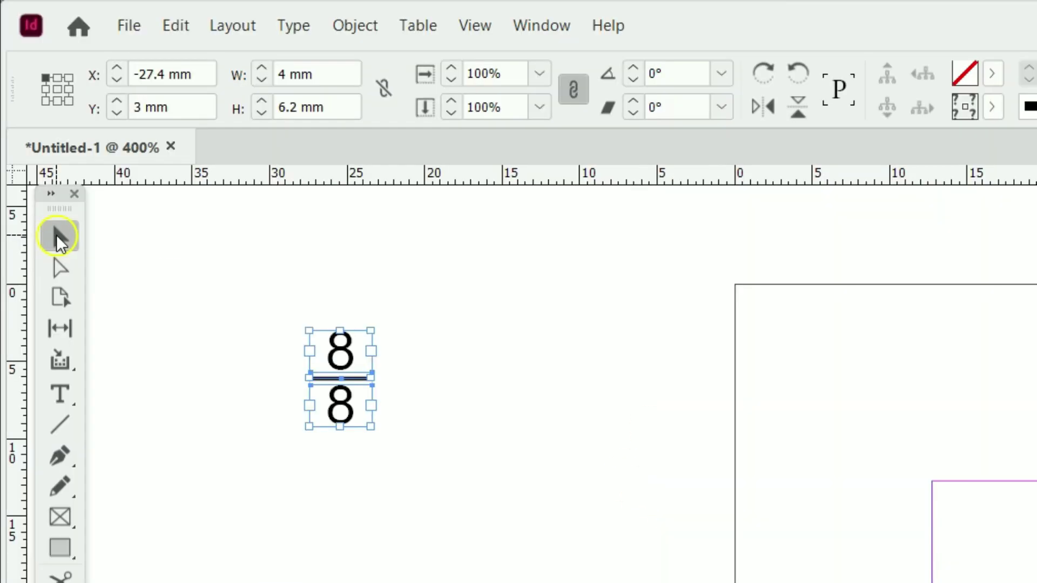
Group the two 8 frames and the fraction line into one object
{"action": "left_click", "coordinate": [60, 236]}
{"action": "left_click", "coordinate": [313, 299]}
{"action": "left_click_drag", "start_coordinate": [323, 289], "coordinate": [372, 457]}
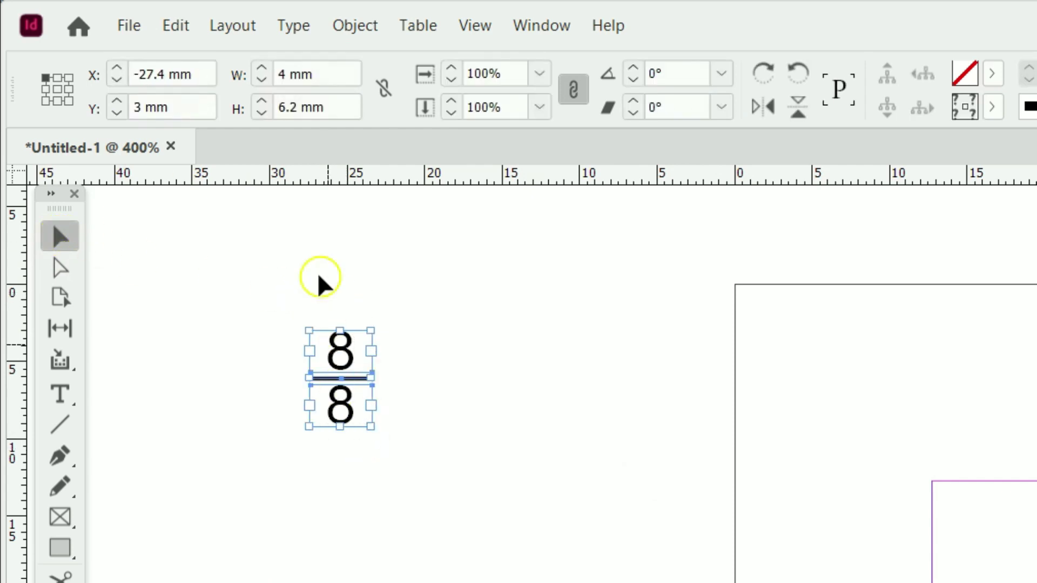
{"action": "left_click", "coordinate": [372, 32]}
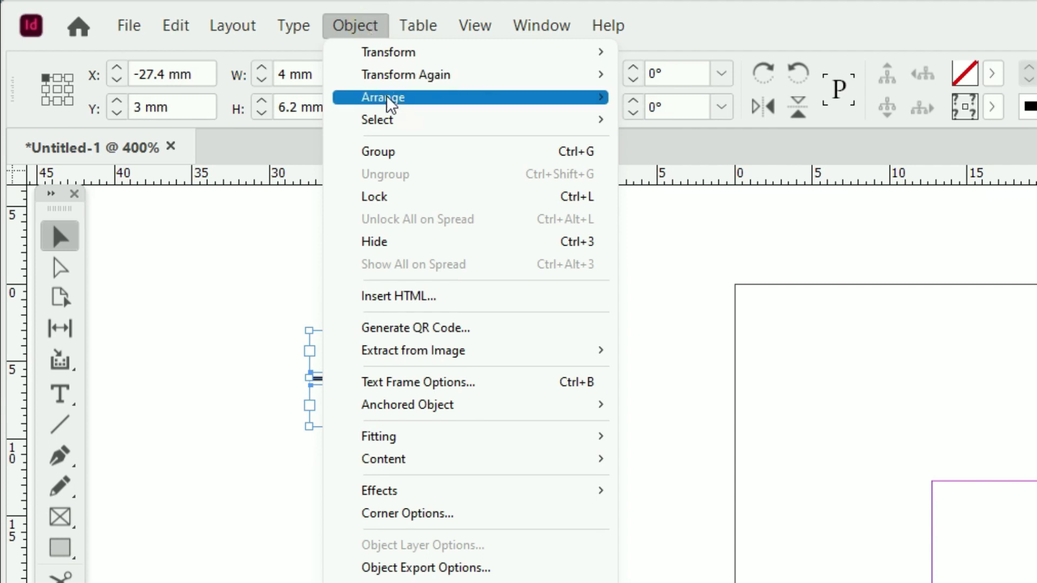
{"action": "left_click", "coordinate": [390, 155]}
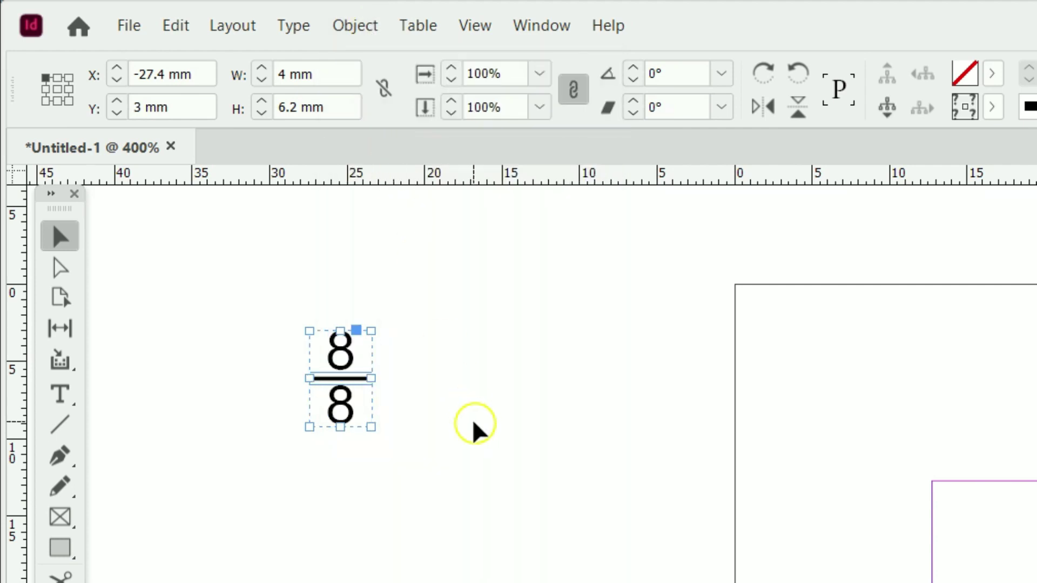
Narrow the fraction group to about 2.9 mm and place a copy beside it, widened to about 5.9 mm
{"action": "left_click_drag", "start_coordinate": [370, 378], "coordinate": [305, 384]}
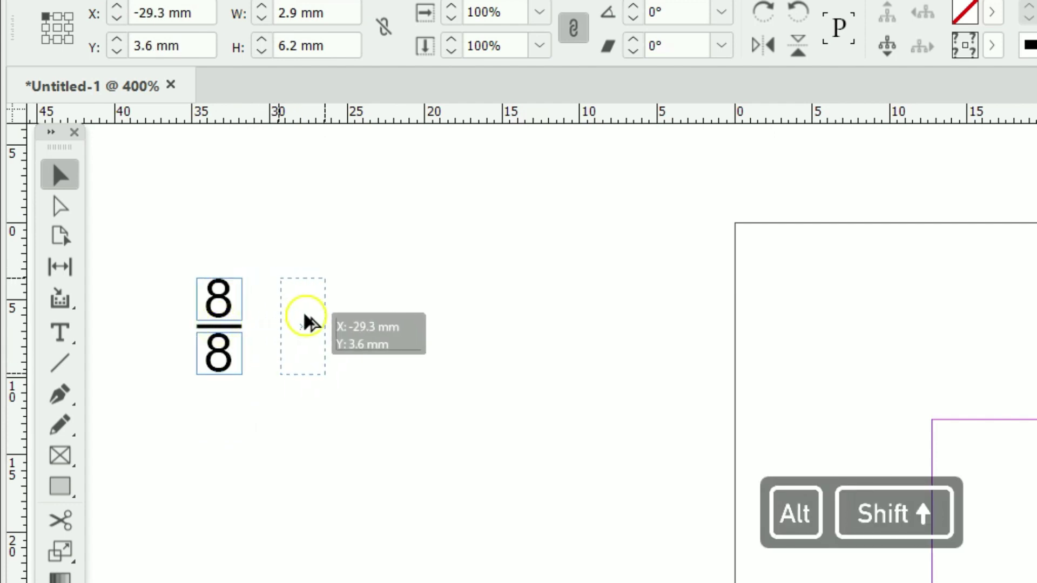
{"action": "left_click_drag", "start_coordinate": [310, 321], "coordinate": [371, 327]}
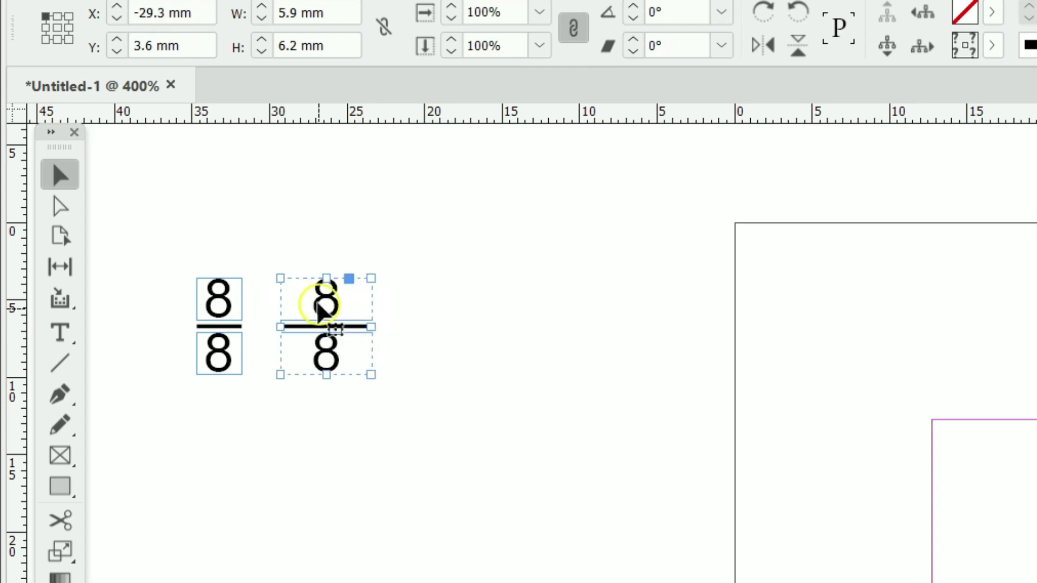
Change the wider fraction's numerator to 23 and its denominator to 129
{"action": "left_click", "coordinate": [60, 332]}
{"action": "left_click", "coordinate": [338, 286]}
{"action": "double_click", "coordinate": [338, 286]}
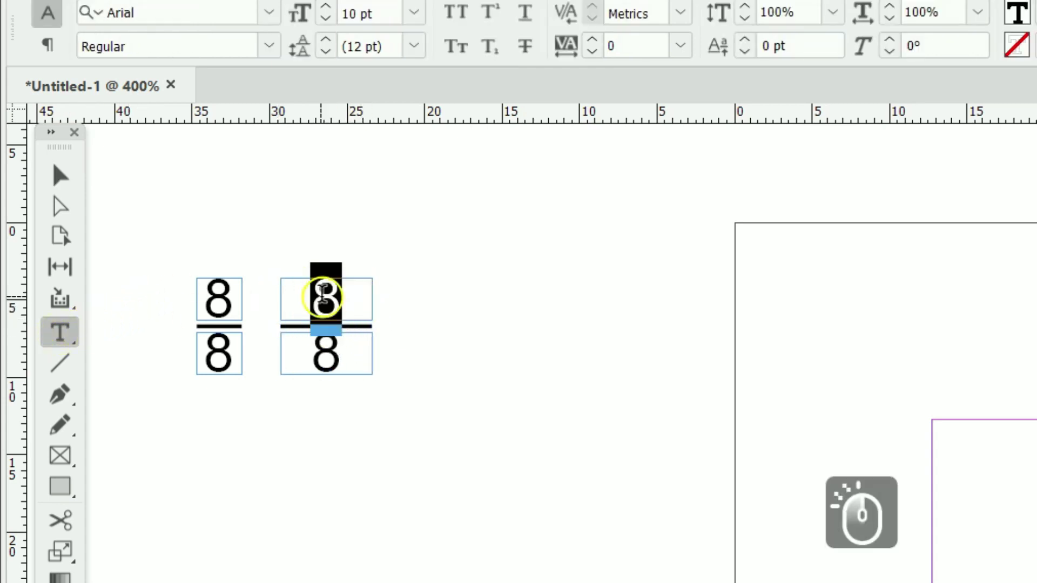
{"action": "type", "text": "23"}
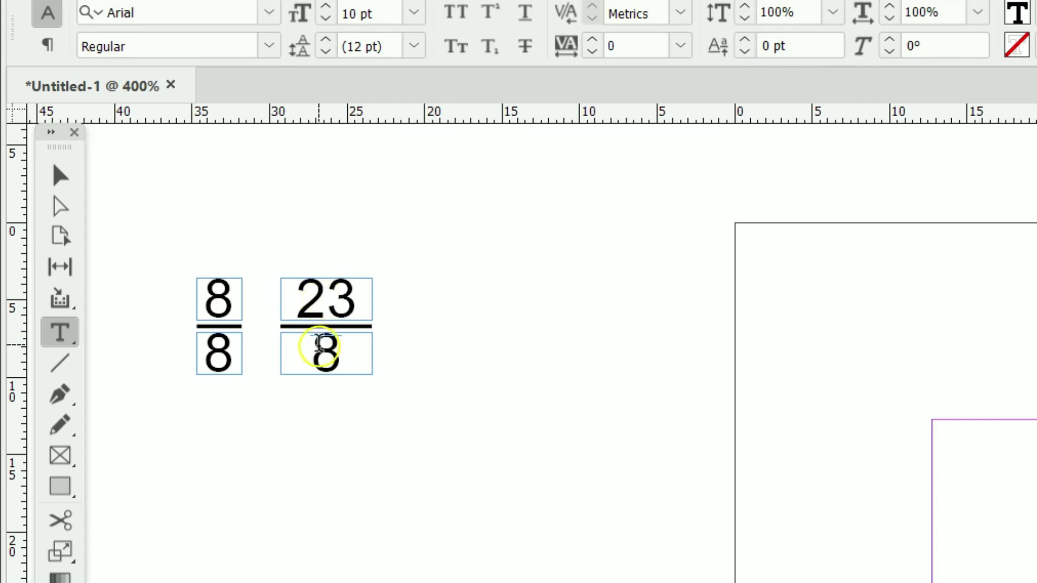
{"action": "double_click", "coordinate": [327, 345]}
{"action": "type", "text": "12"}
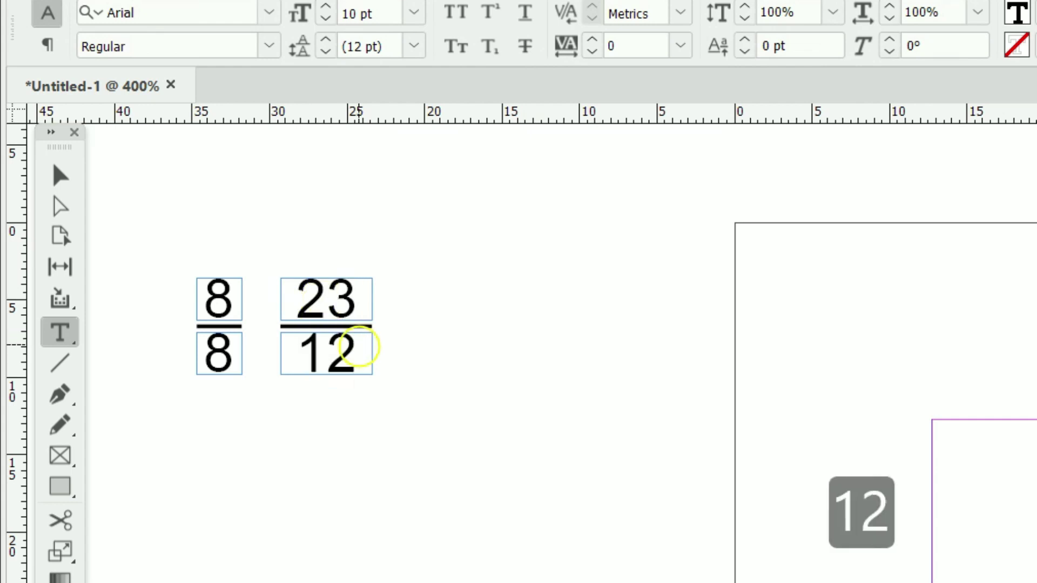
{"action": "type", "text": "9"}
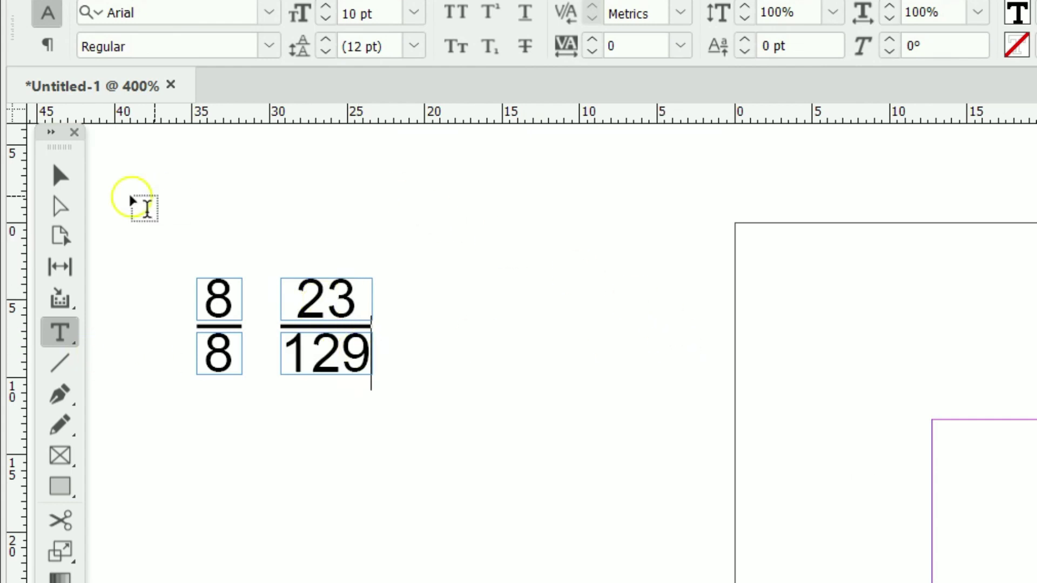
Move the 23/129 fraction closer to the 8/8 fraction and place a copy of it on its right
{"action": "left_click", "coordinate": [64, 175]}
{"action": "left_click", "coordinate": [451, 287]}
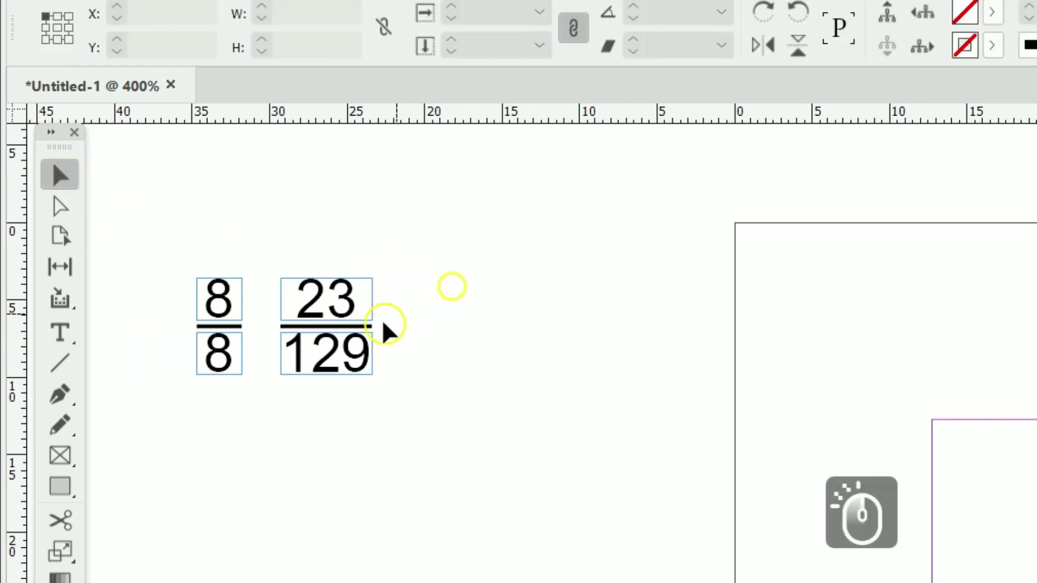
{"action": "left_click_drag", "start_coordinate": [363, 342], "coordinate": [458, 328]}
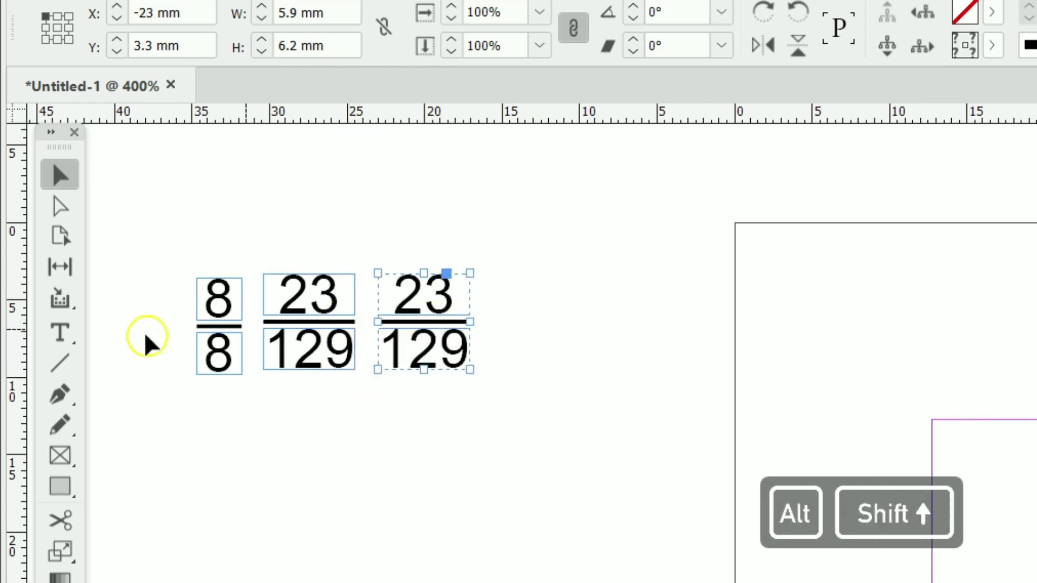
Change the rightmost fraction's numerator to 45 and its denominator to 34
{"action": "left_click", "coordinate": [59, 331]}
{"action": "left_click_drag", "start_coordinate": [410, 297], "coordinate": [478, 289]}
{"action": "type", "text": "45"}
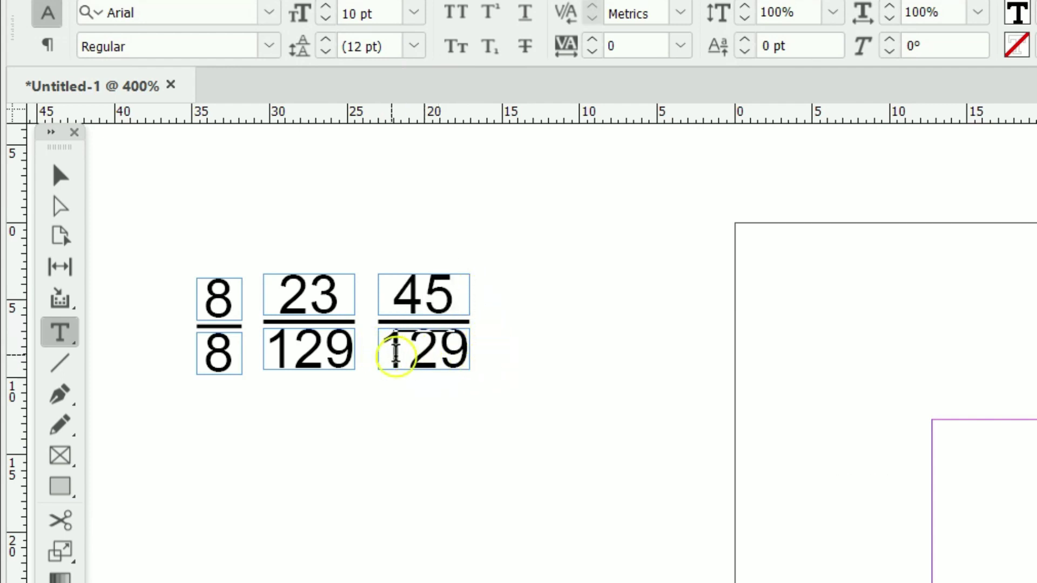
{"action": "left_click_drag", "start_coordinate": [409, 350], "coordinate": [475, 348]}
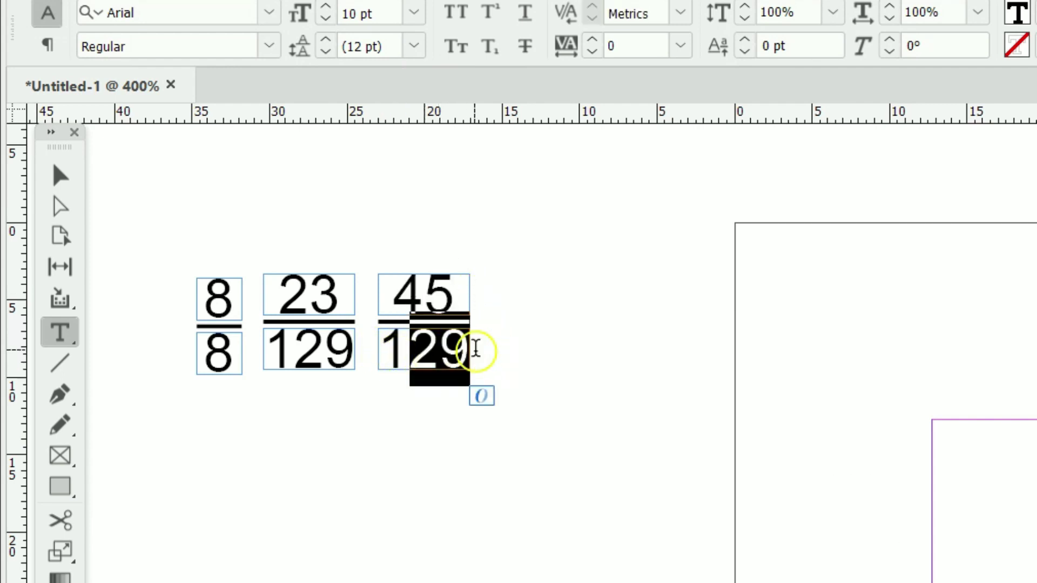
{"action": "key", "text": "BackSpace"}
{"action": "key", "text": "BackSpace"}
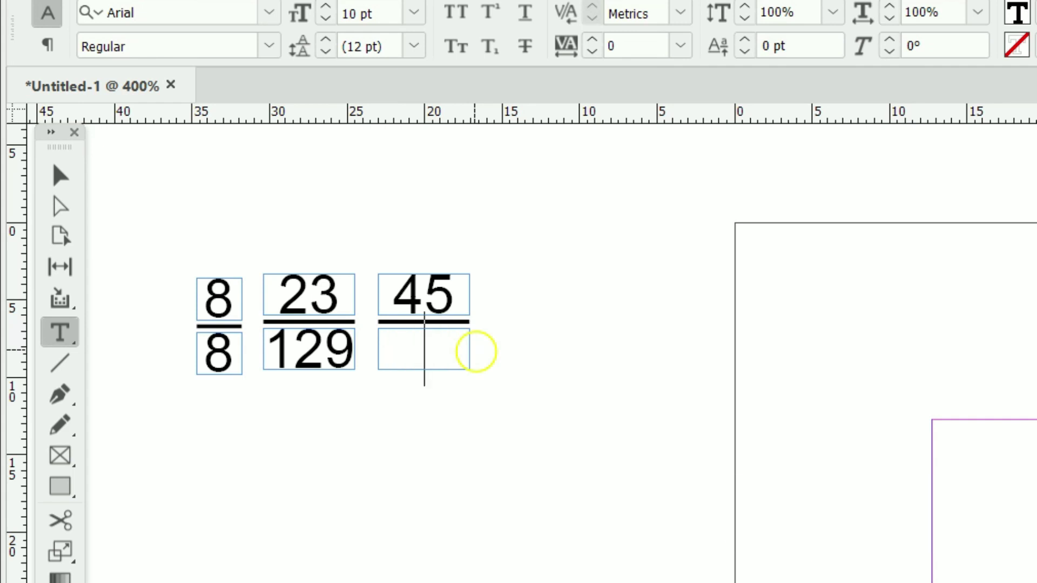
{"action": "type", "text": "34"}
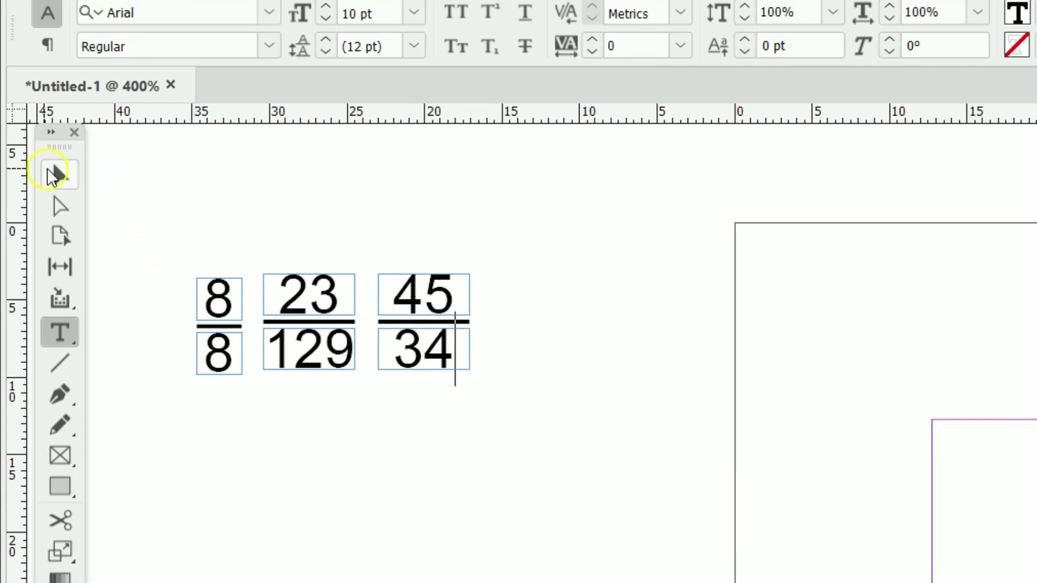
Narrow the 45/34 fraction group so its frames and line fit closely around the two-digit numbers
{"action": "left_click", "coordinate": [47, 172]}
{"action": "left_click", "coordinate": [562, 335]}
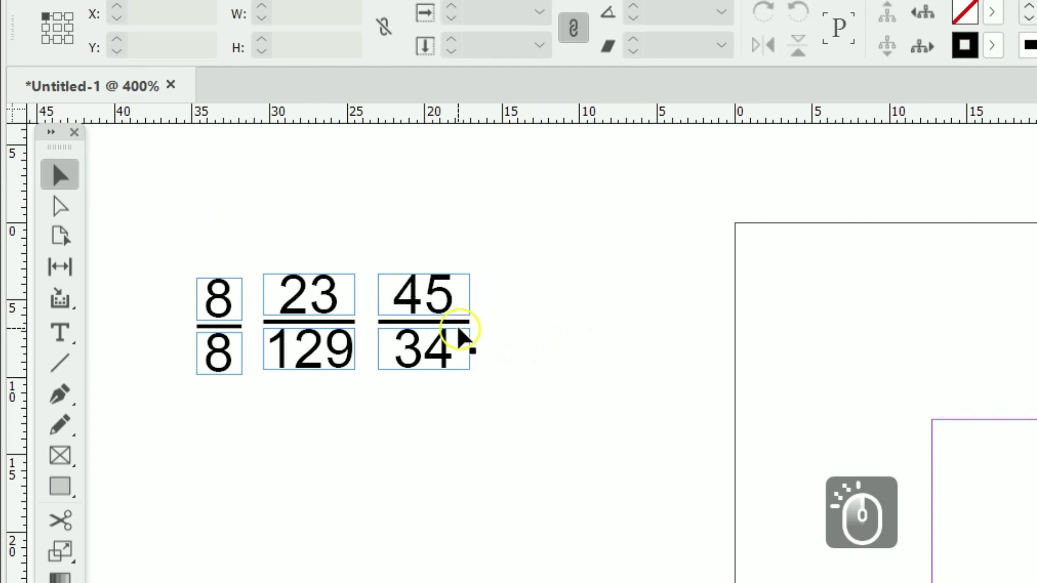
{"action": "left_click", "coordinate": [457, 324]}
{"action": "left_click_drag", "start_coordinate": [469, 321], "coordinate": [447, 322]}
{"action": "left_click", "coordinate": [521, 318]}
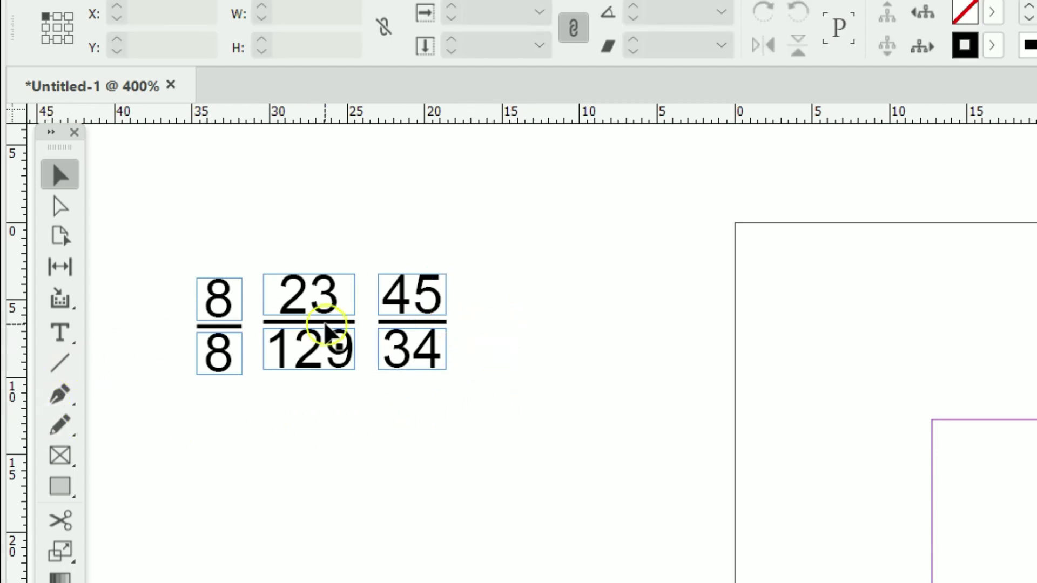
Place a copy of the 23/129 fraction below the row of fractions and widen it to about 26.1 mm
{"action": "left_click_drag", "start_coordinate": [326, 328], "coordinate": [526, 501]}
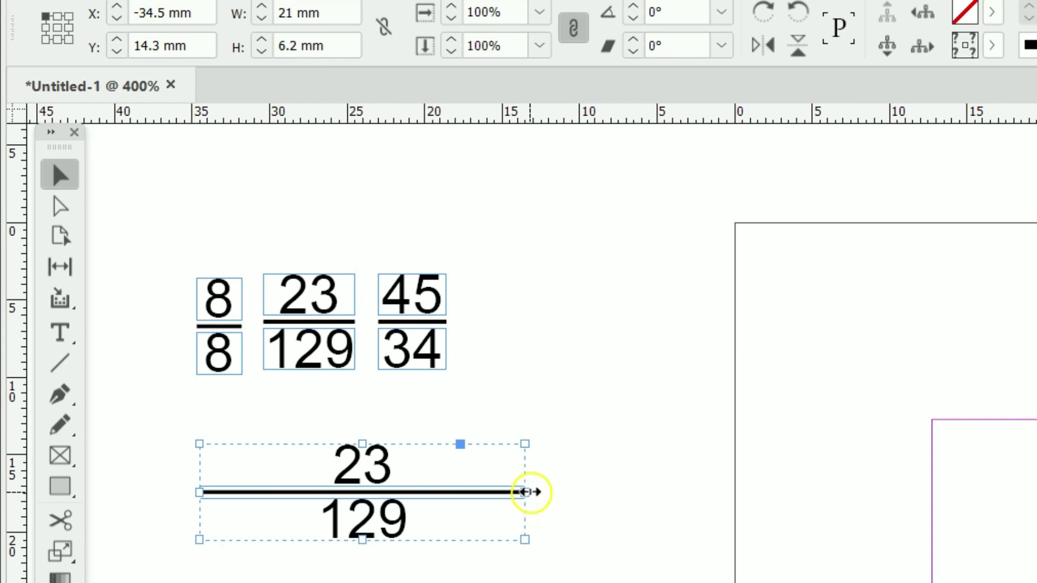
{"action": "left_click_drag", "start_coordinate": [528, 492], "coordinate": [604, 491]}
Replace the wide fraction's numerator with "Surface Area"
{"action": "left_click", "coordinate": [60, 332]}
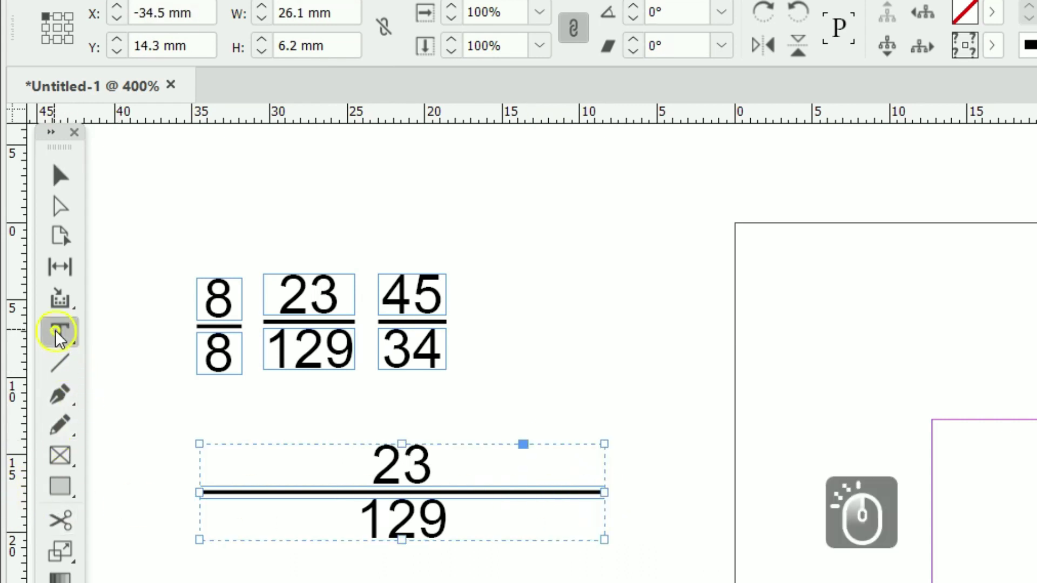
{"action": "left_click_drag", "start_coordinate": [377, 460], "coordinate": [435, 458]}
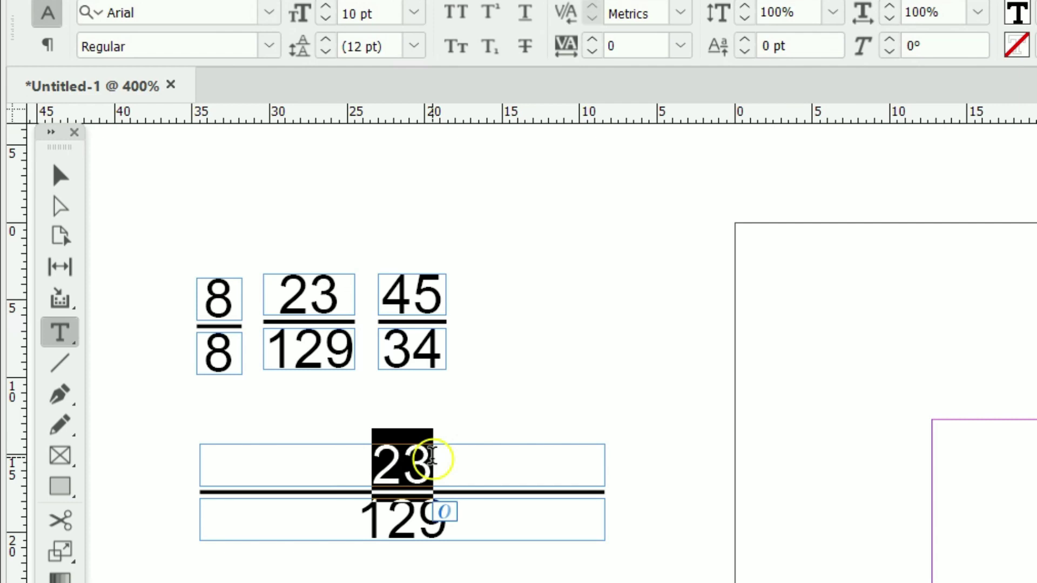
{"action": "type", "text": "Surfa"}
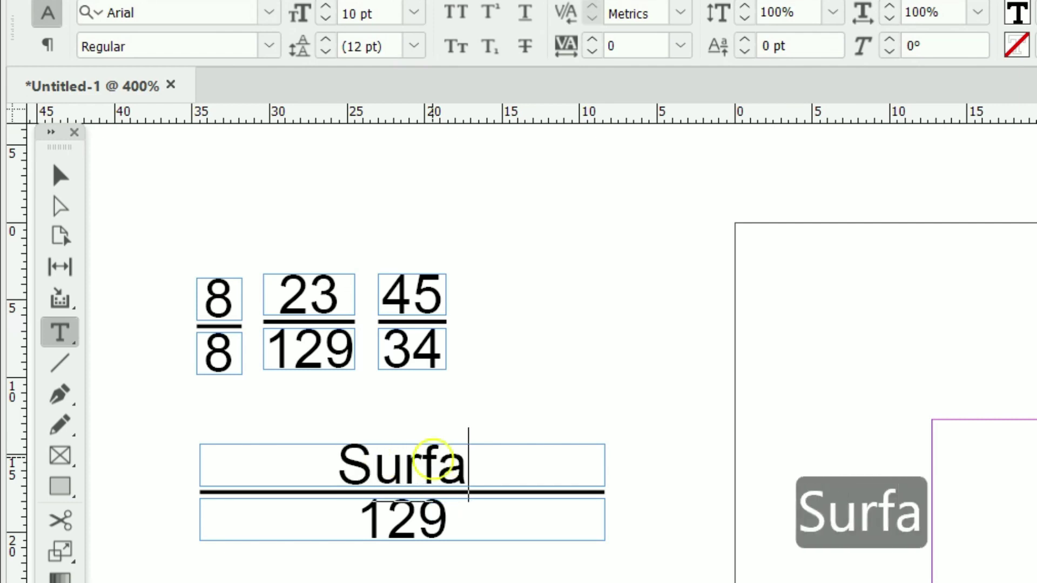
{"action": "type", "text": "ce a"}
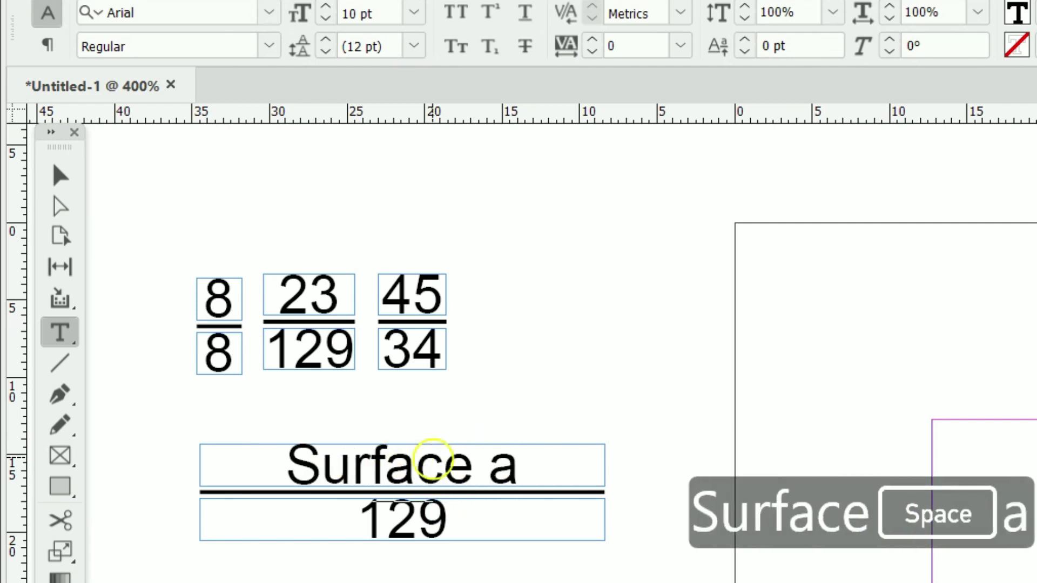
{"action": "key", "text": "BackSpace"}
{"action": "type", "text": "Are"}
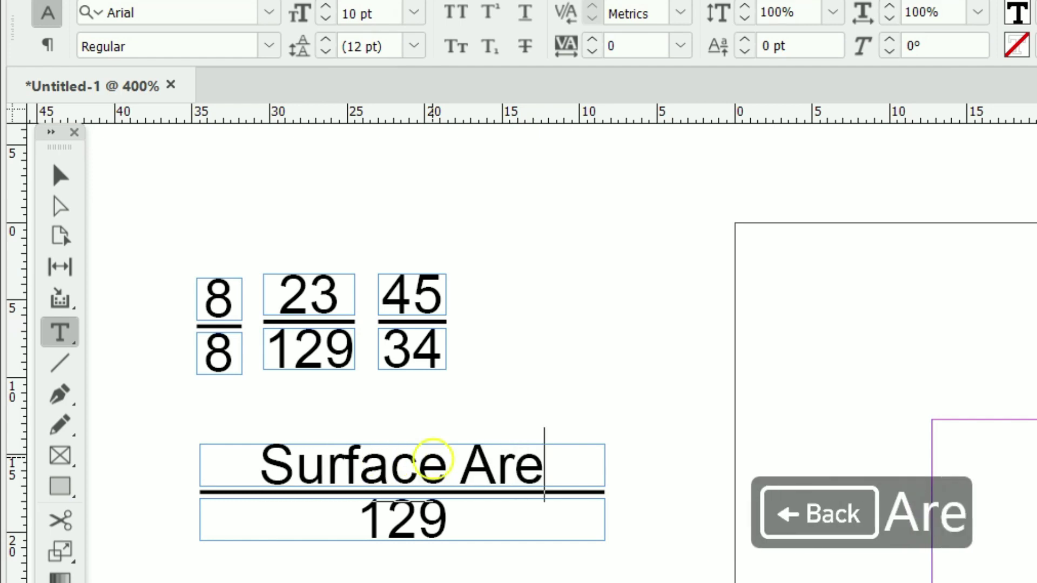
{"action": "type", "text": "a"}
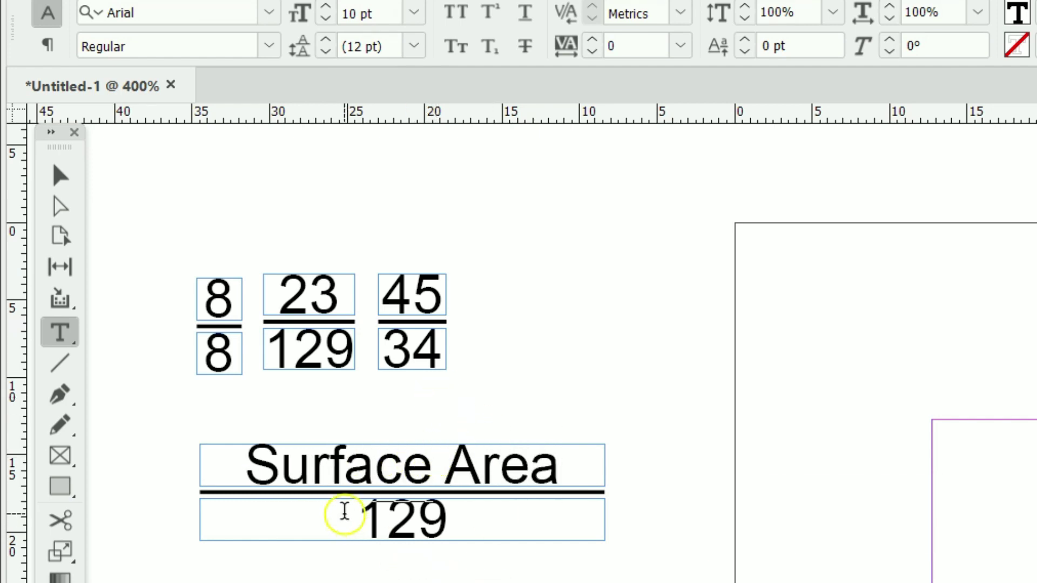
Replace the wide fraction's denominator with "Volume"
{"action": "left_click_drag", "start_coordinate": [345, 511], "coordinate": [458, 522]}
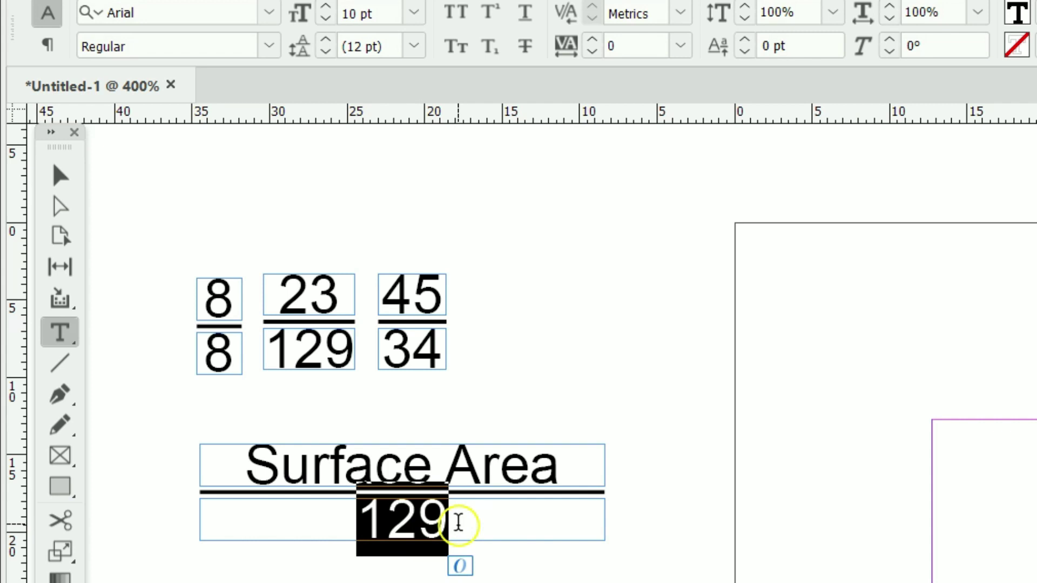
{"action": "type", "text": "V"}
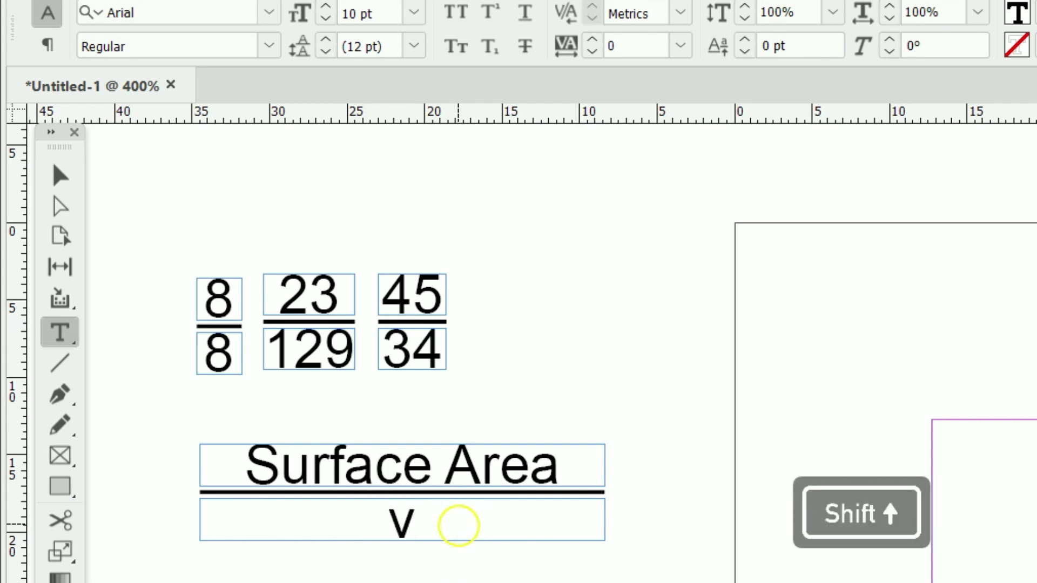
{"action": "key", "text": "BackSpace"}
{"action": "type", "text": "V"}
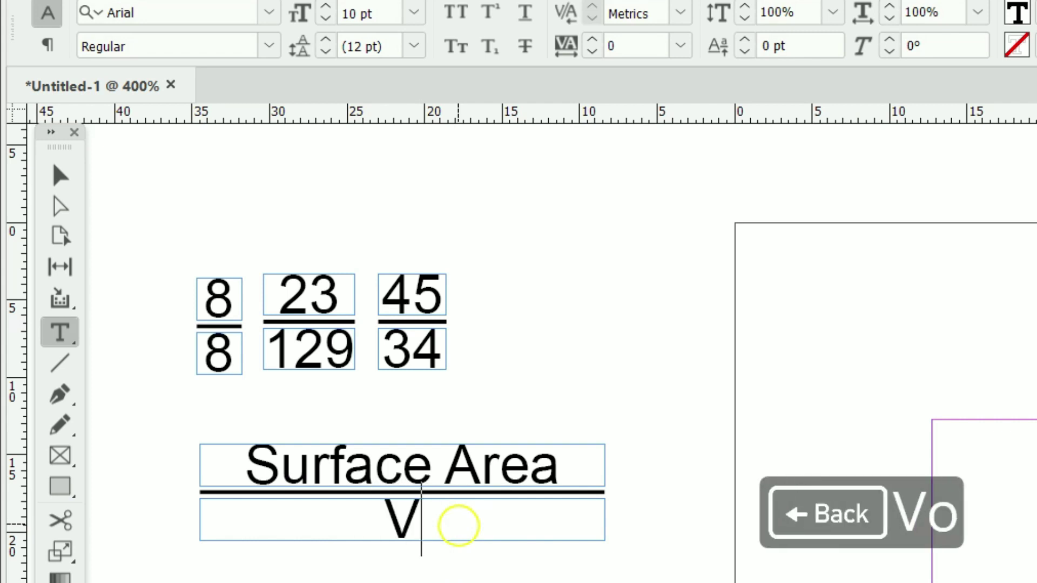
{"action": "type", "text": "olume"}
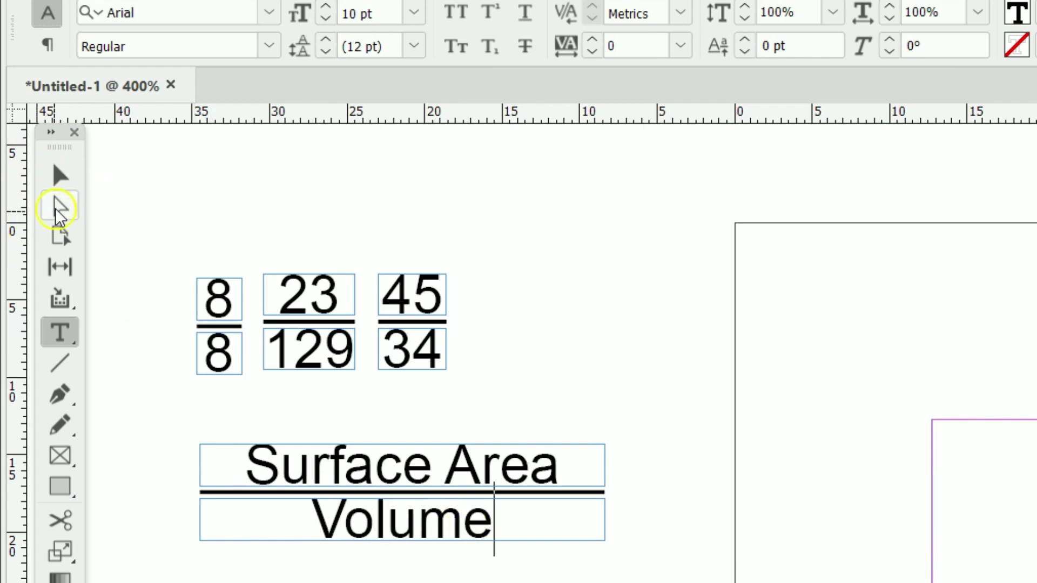
Nudge the Volume frame down to Y 18.153 mm and the Surface Area frame up to Y 13.947 mm
{"action": "left_click", "coordinate": [60, 174]}
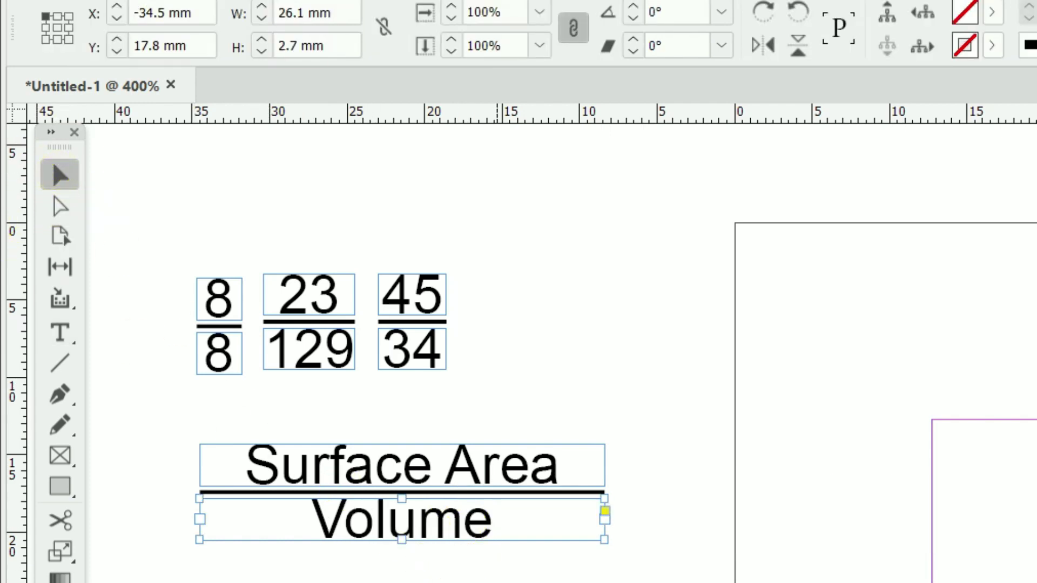
{"action": "key", "text": "Down"}
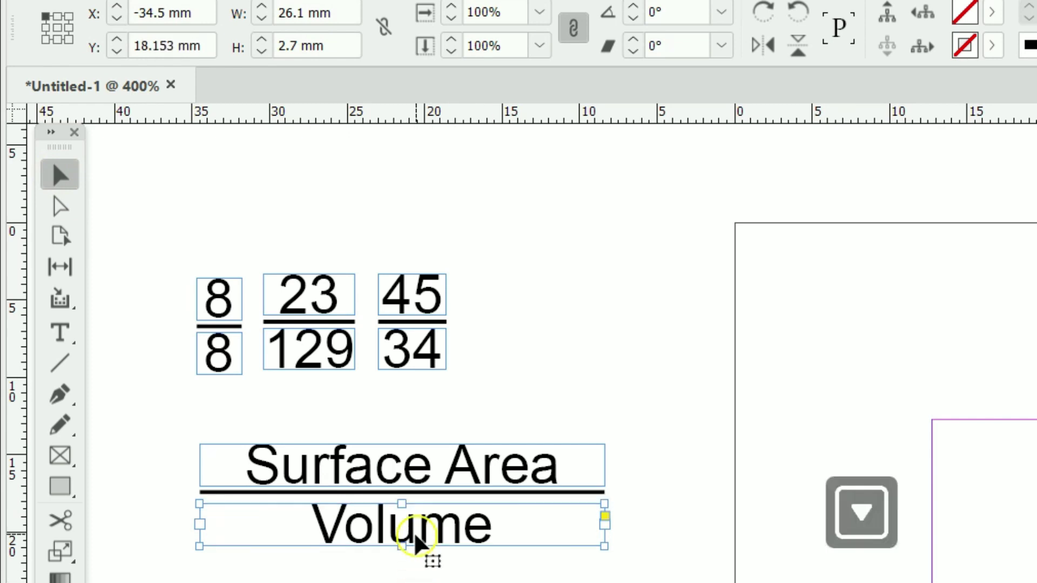
{"action": "left_click", "coordinate": [400, 464]}
{"action": "key", "text": "Up"}
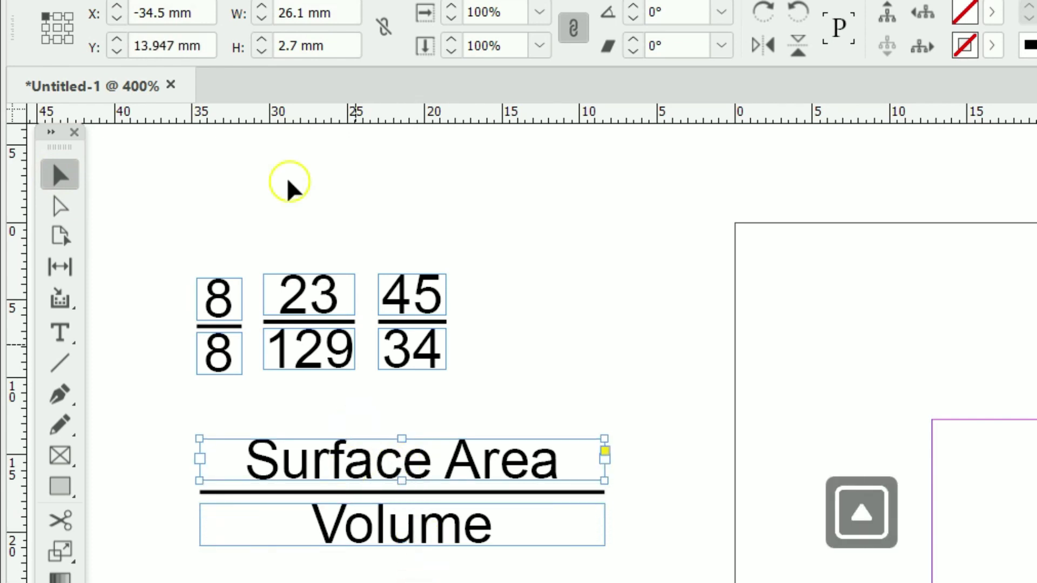
{"action": "left_click", "coordinate": [577, 263]}
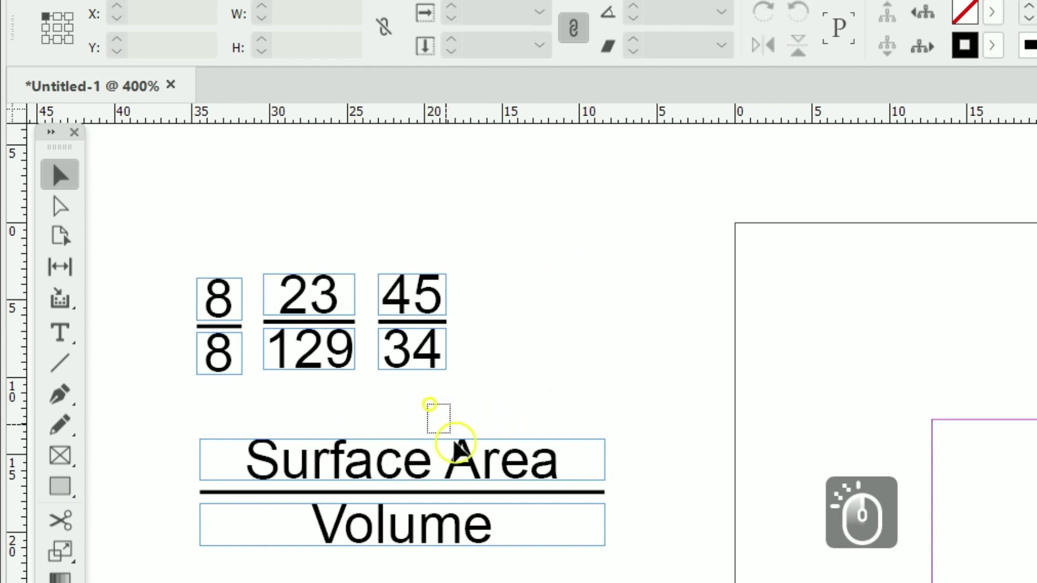
Narrow the Surface Area/Volume fraction group to about 21 mm and move it to about X -31.7 mm, Y 12.8 mm
{"action": "left_click_drag", "start_coordinate": [428, 405], "coordinate": [537, 575]}
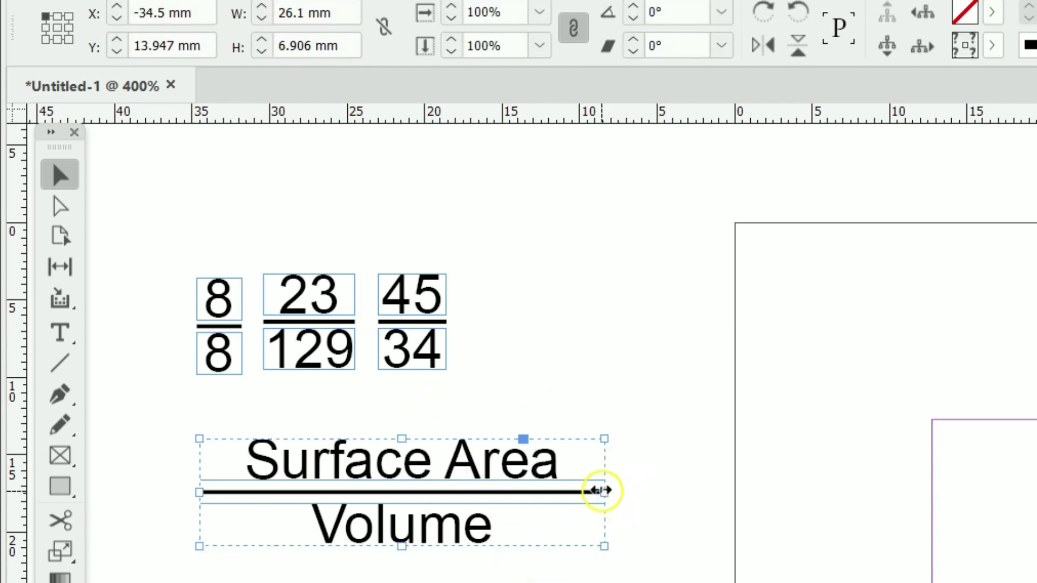
{"action": "left_click_drag", "start_coordinate": [605, 492], "coordinate": [525, 493]}
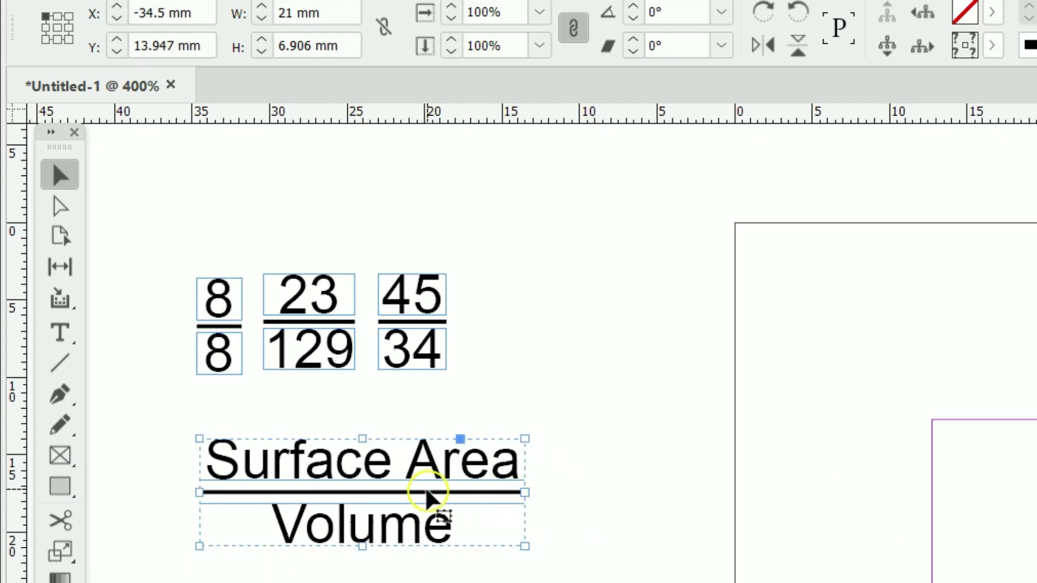
{"action": "left_click", "coordinate": [143, 412]}
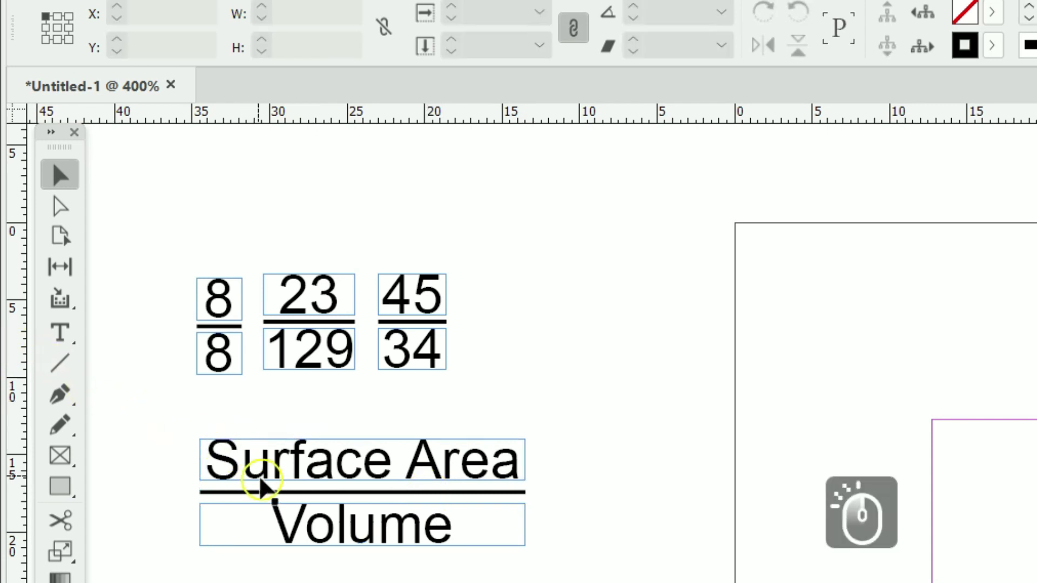
{"action": "left_click_drag", "start_coordinate": [264, 482], "coordinate": [308, 463]}
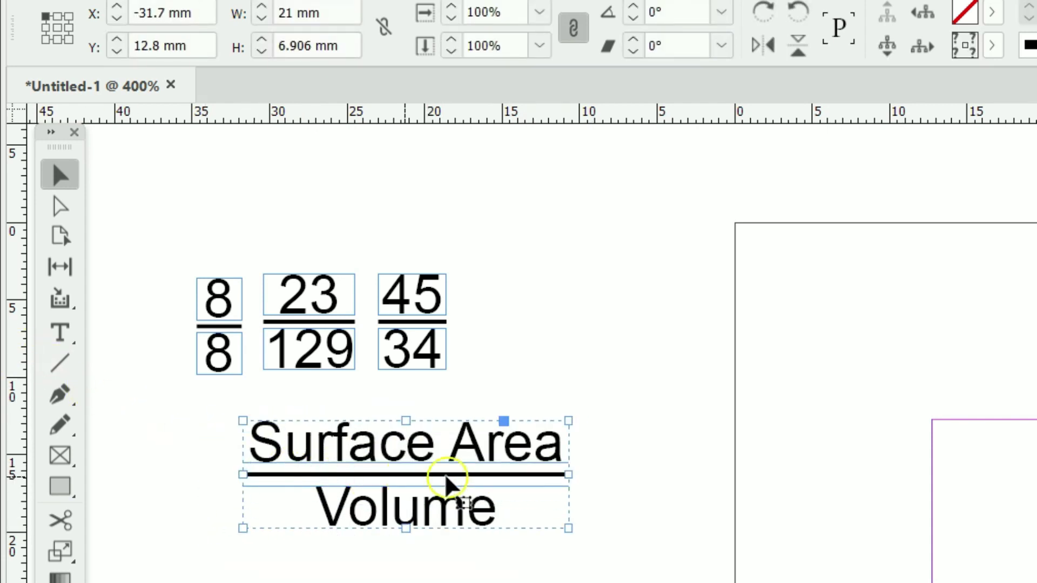
{"action": "left_click", "coordinate": [647, 444]}
Draw a text frame from the upper-left corner of the page margins and enter "1." in it
{"action": "left_click", "coordinate": [59, 333]}
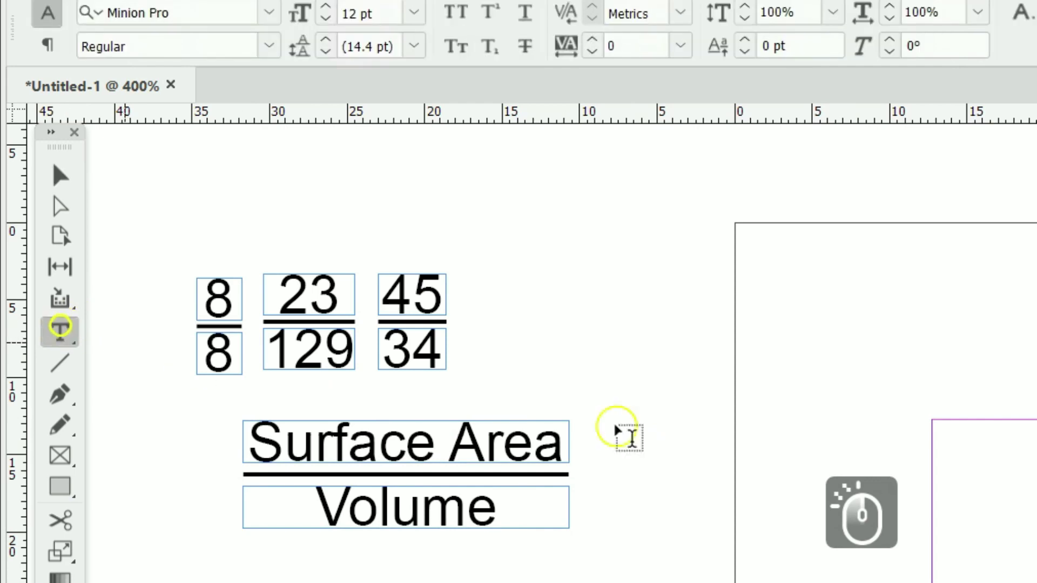
{"action": "left_click_drag", "start_coordinate": [932, 420], "coordinate": [1036, 582]}
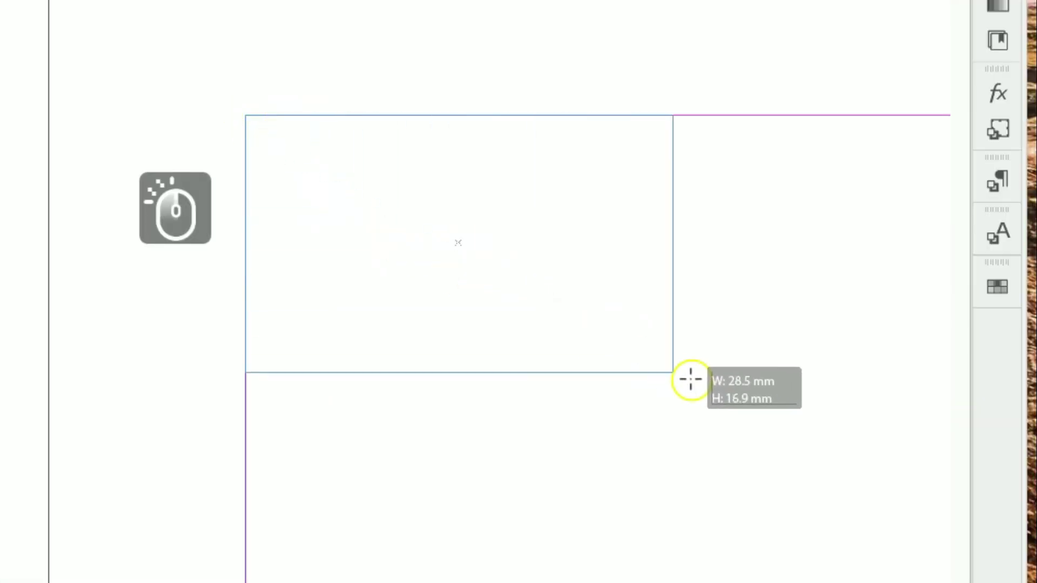
{"action": "left_click_drag", "start_coordinate": [851, 441], "coordinate": [915, 449]}
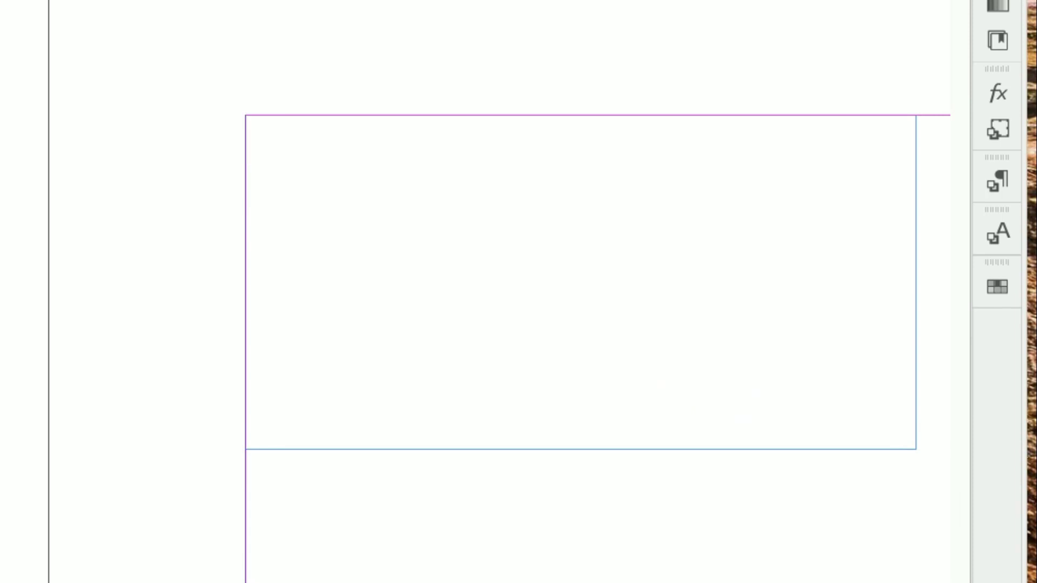
{"action": "type", "text": "1"}
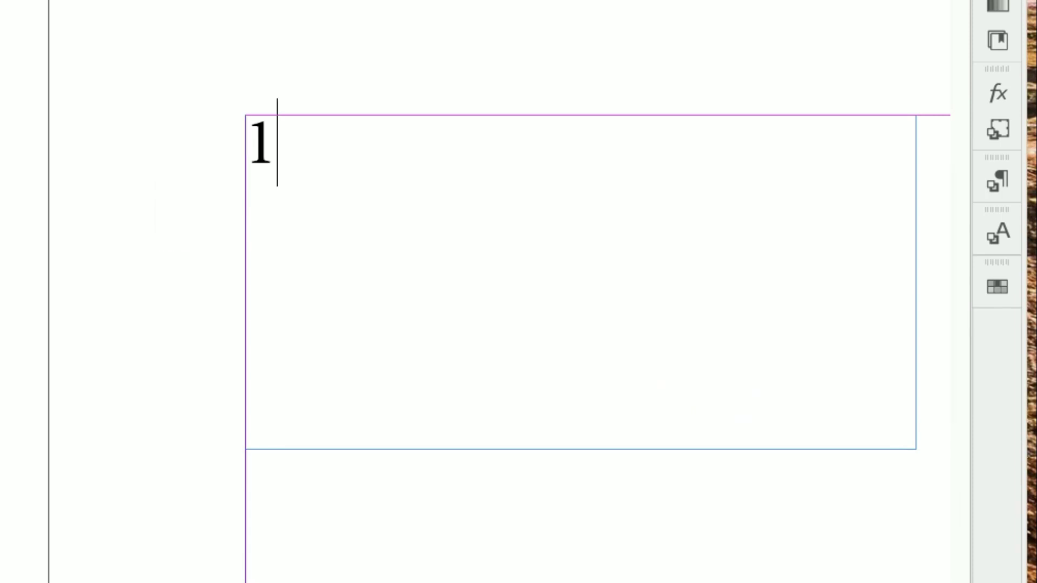
{"action": "type", "text": "."}
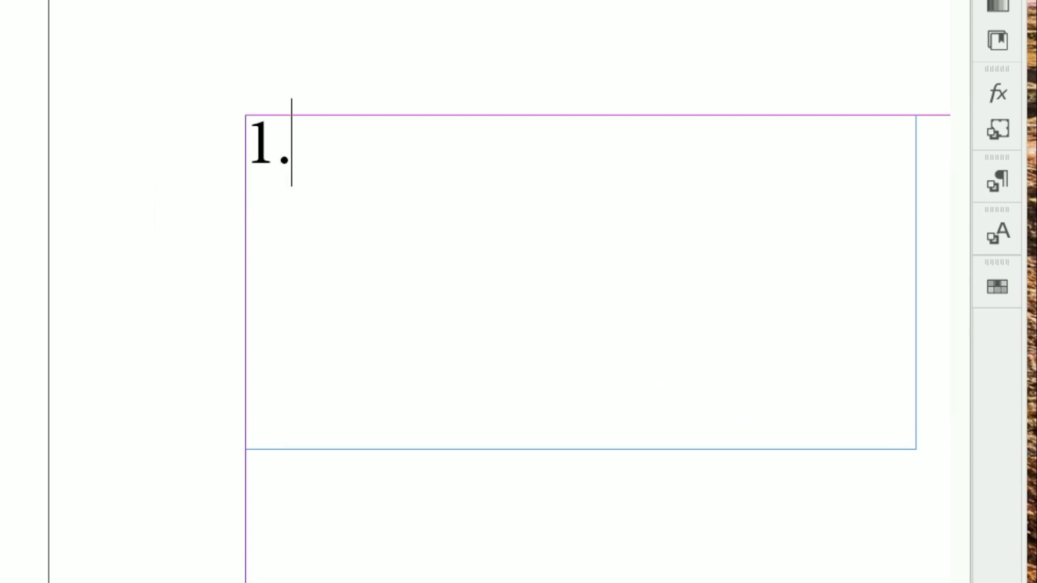
Format the "1." text in Arial Regular at 10 pt
{"action": "left_click", "coordinate": [292, 142]}
{"action": "key", "text": "ctrl+a"}
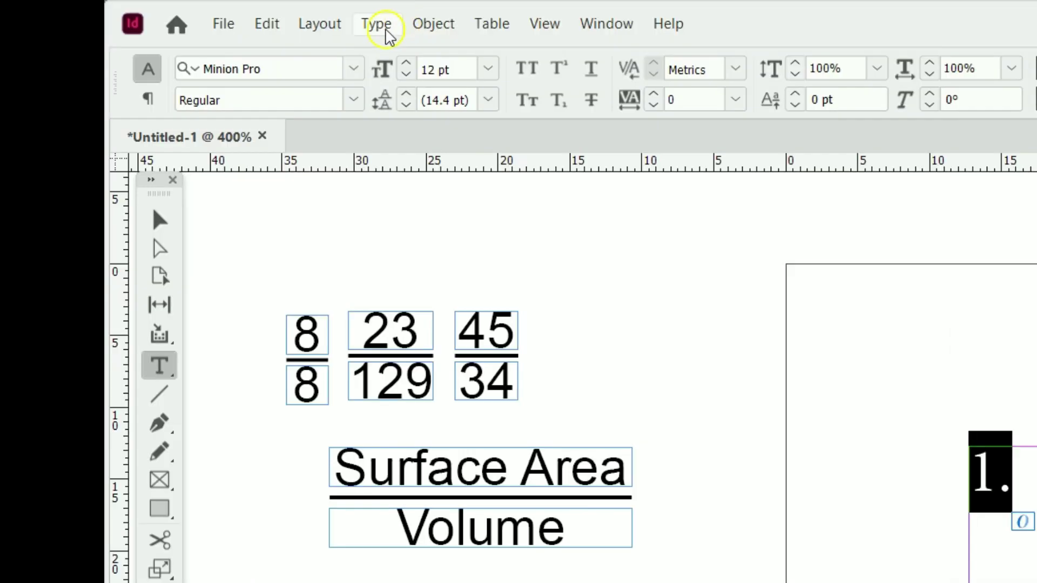
{"action": "left_click", "coordinate": [378, 24]}
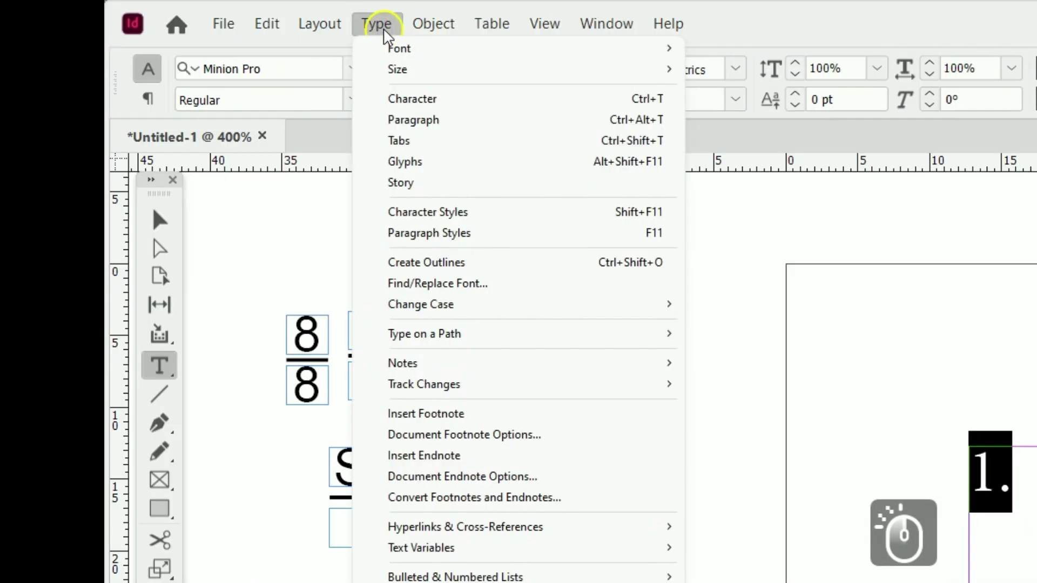
{"action": "left_click", "coordinate": [304, 64]}
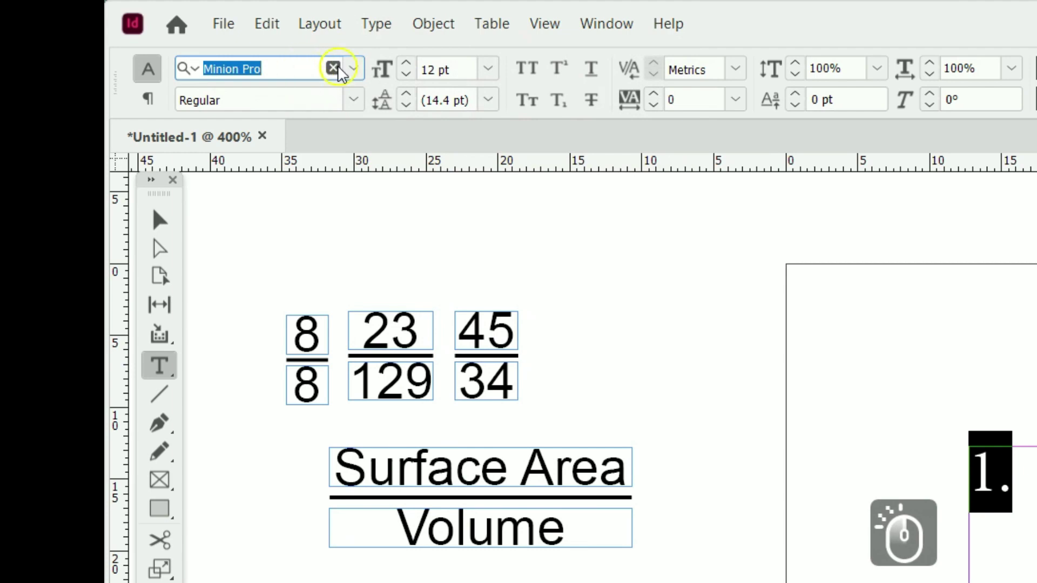
{"action": "left_click", "coordinate": [356, 70]}
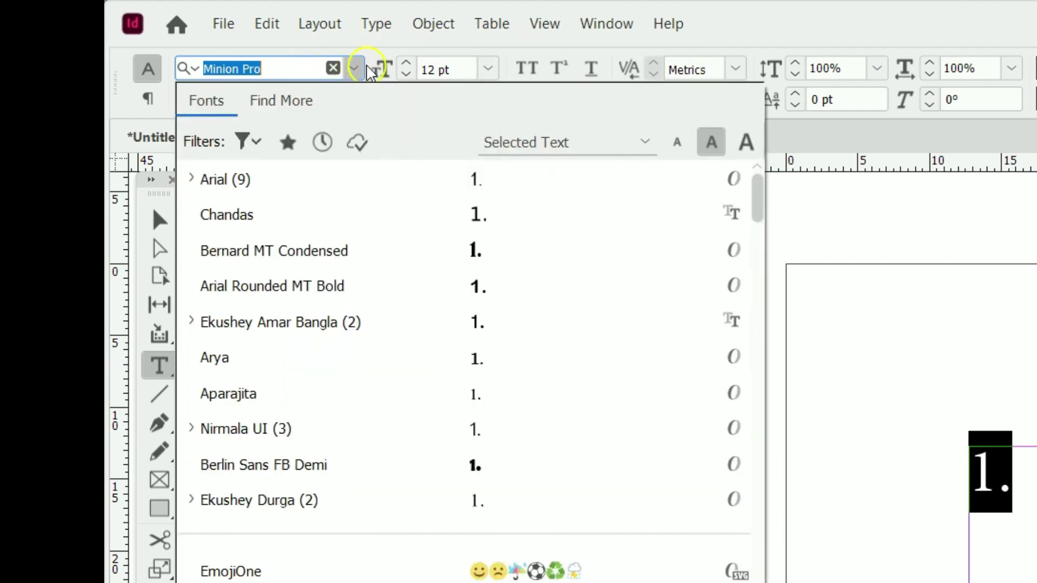
{"action": "left_click", "coordinate": [307, 175]}
{"action": "left_click", "coordinate": [489, 68]}
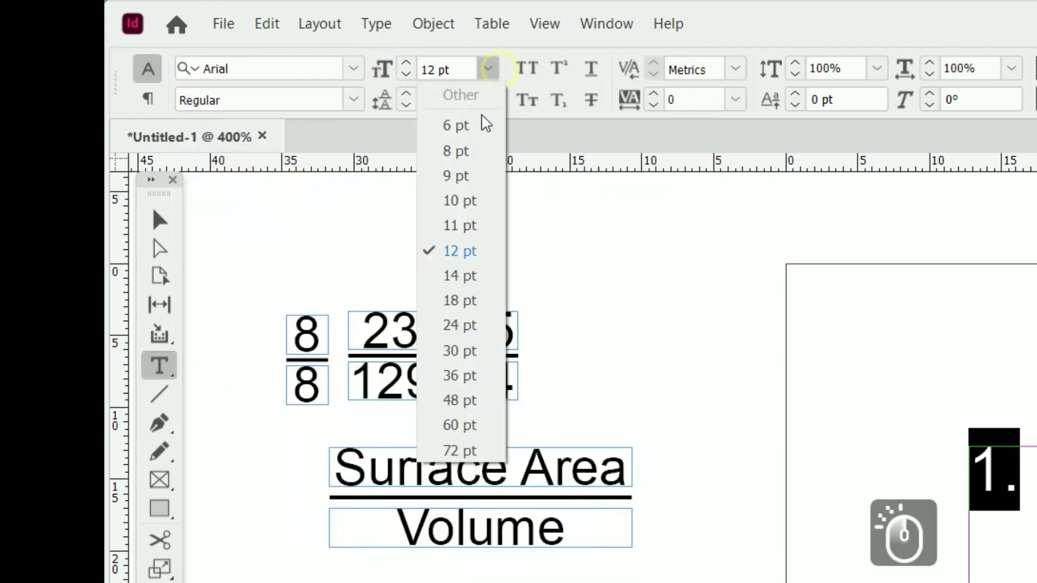
{"action": "left_click", "coordinate": [464, 200]}
Continue the numbered line with the text "What is the value of"
{"action": "left_click", "coordinate": [440, 260]}
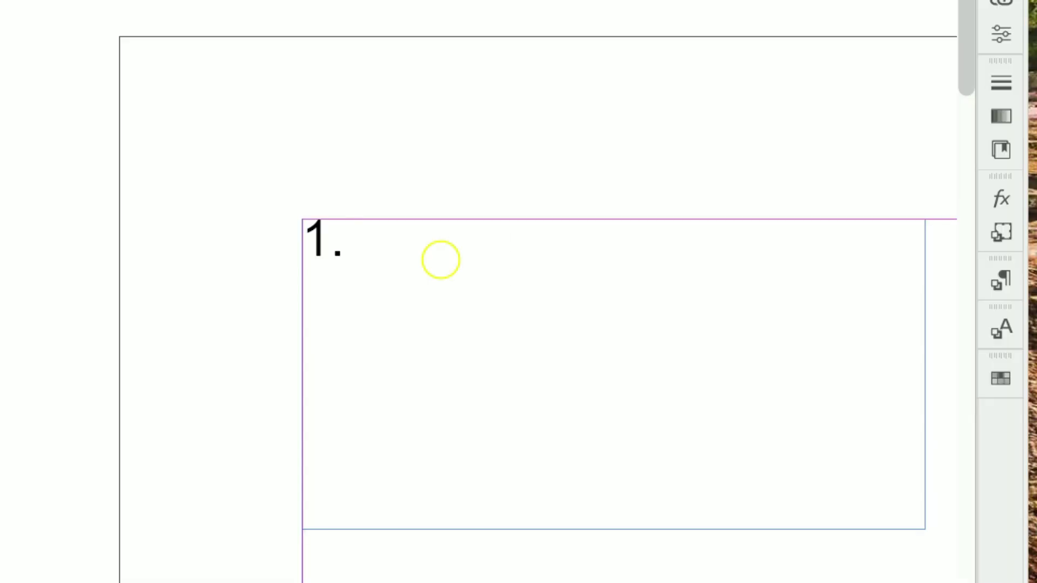
{"action": "type", "text": "Wha"}
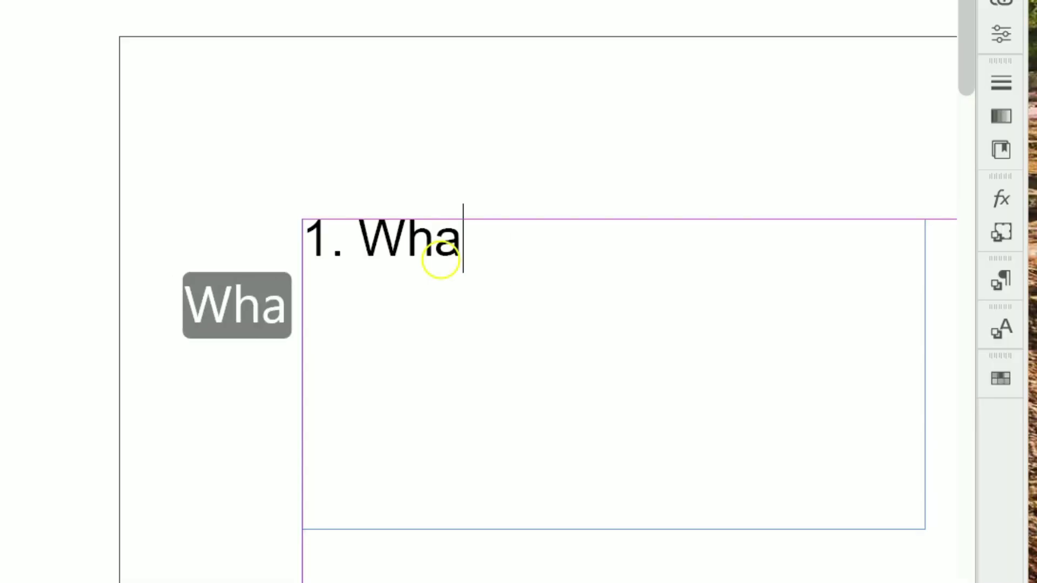
{"action": "type", "text": "t is te"}
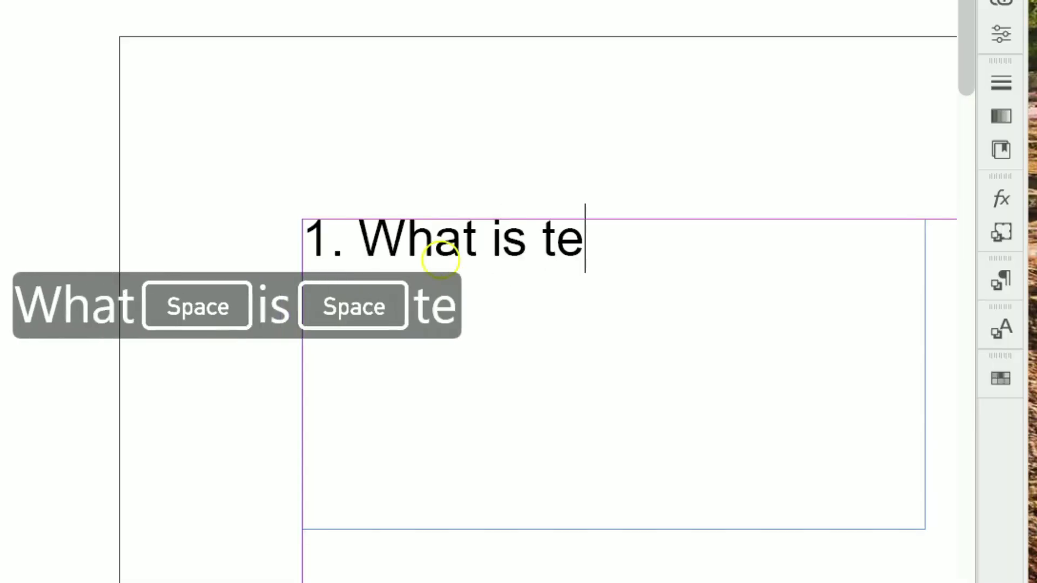
{"action": "type", "text": "h\\\\"}
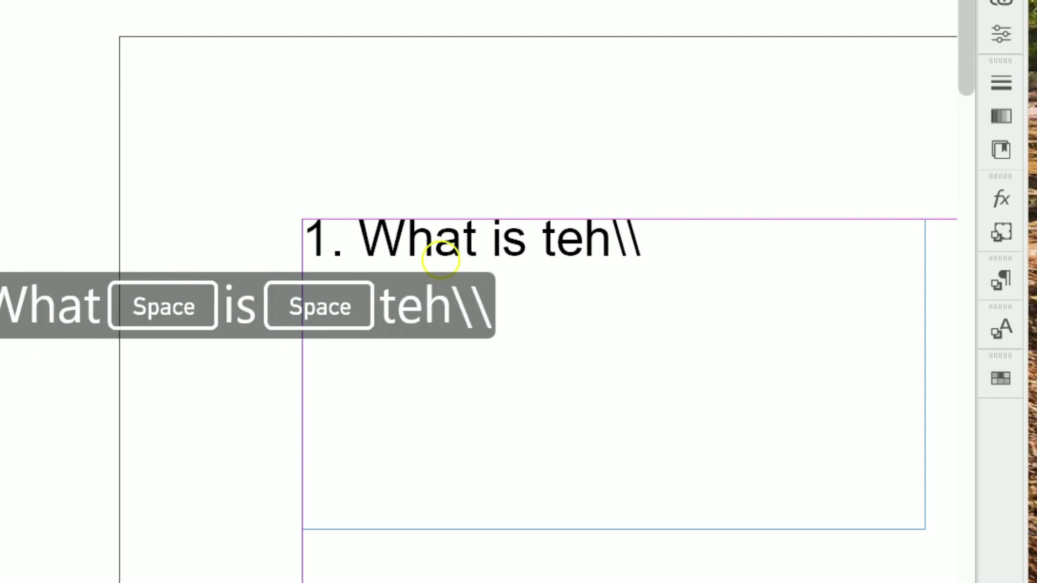
{"action": "key", "text": "BackSpace"}
{"action": "key", "text": "BackSpace"}
{"action": "key", "text": "BackSpace"}
{"action": "key", "text": "BackSpace"}
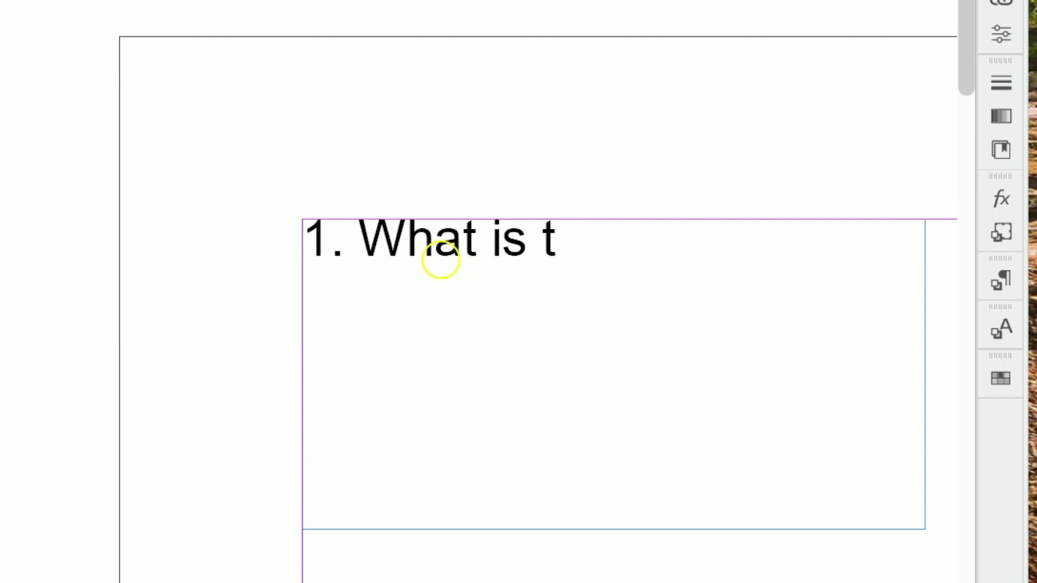
{"action": "type", "text": "he value "}
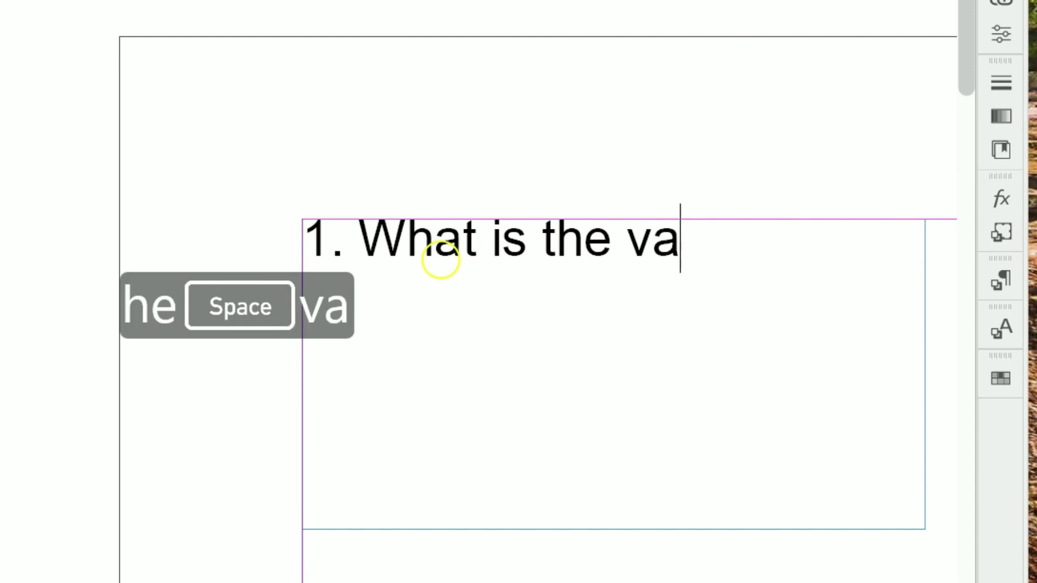
{"action": "type", "text": "of"}
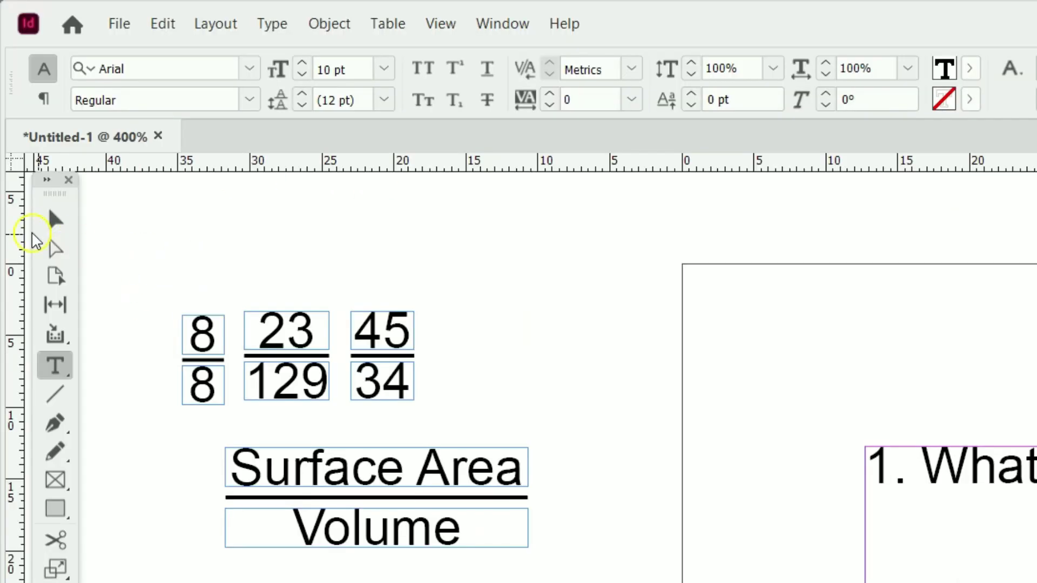
Copy the 23/129 fraction group from the pasteboard
{"action": "left_click", "coordinate": [54, 221]}
{"action": "left_click", "coordinate": [277, 355]}
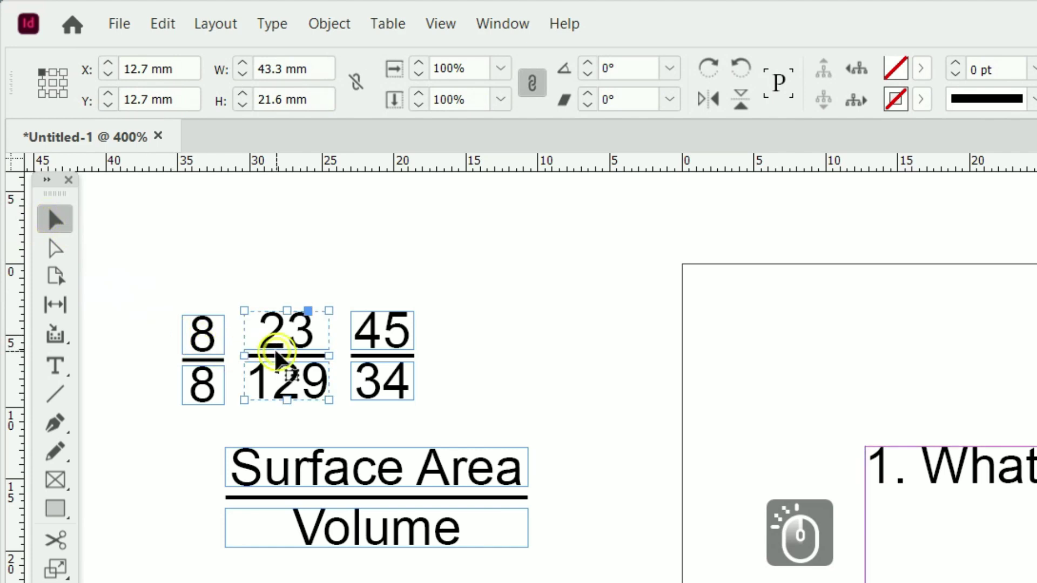
{"action": "key", "text": "ctrl+c"}
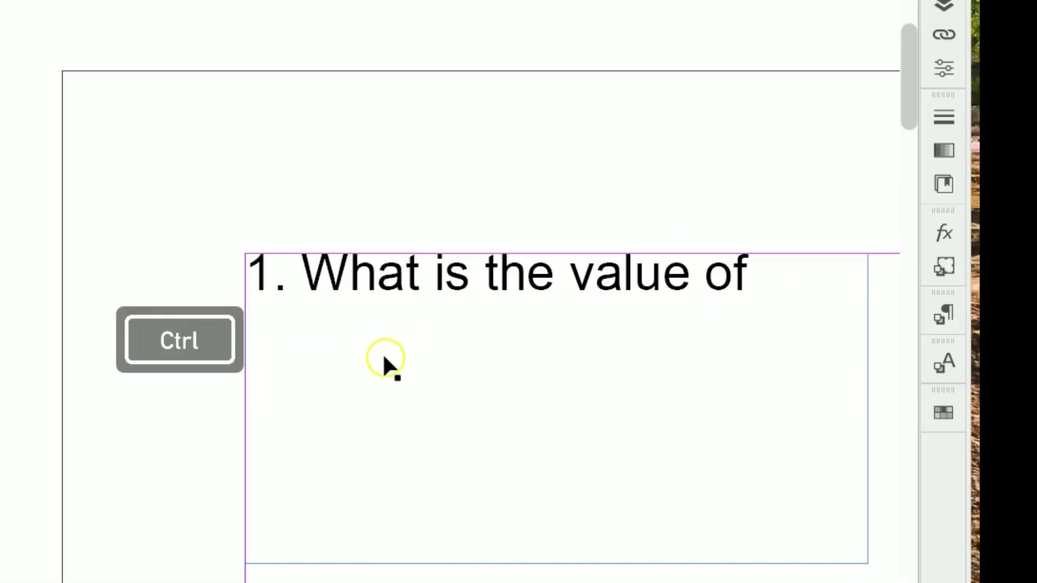
Widen the question's text frame to about 55.8 mm by extending its right edge
{"action": "scroll", "coordinate": [363, 414], "scroll_direction": "down", "scroll_amount": 1}
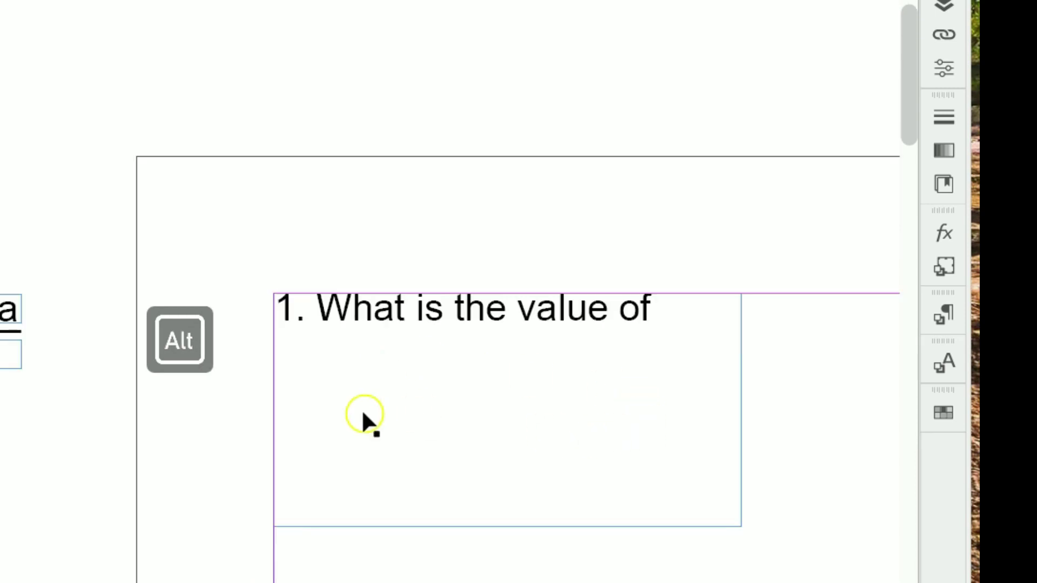
{"action": "left_click", "coordinate": [514, 420]}
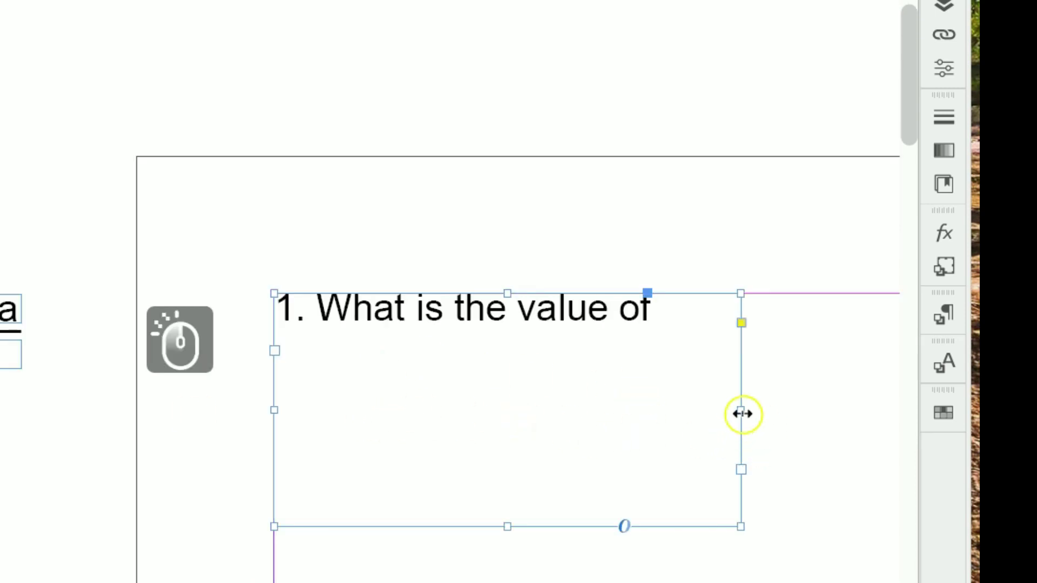
{"action": "left_click_drag", "start_coordinate": [742, 413], "coordinate": [875, 409]}
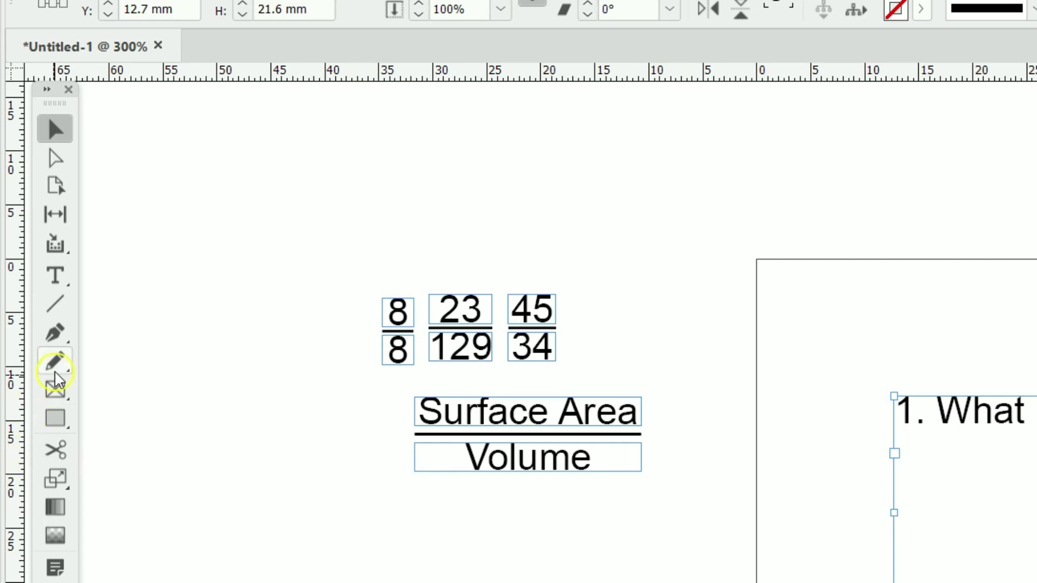
Paste the 23/129 fraction inline at the end of the question text and add a × sign after it
{"action": "left_click", "coordinate": [56, 276]}
{"action": "left_click", "coordinate": [895, 405]}
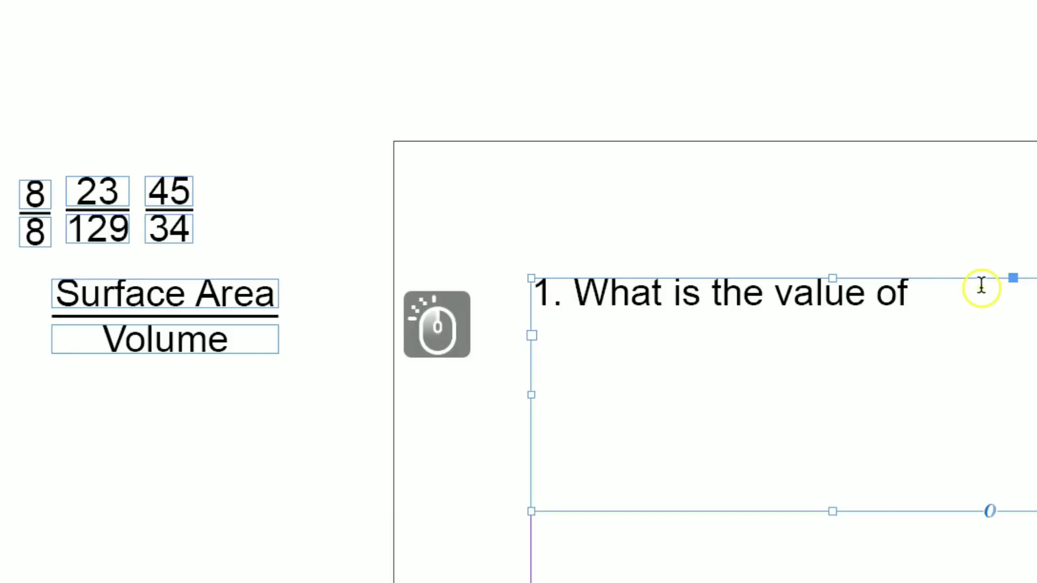
{"action": "left_click", "coordinate": [981, 284]}
{"action": "key", "text": "ctrl+v"}
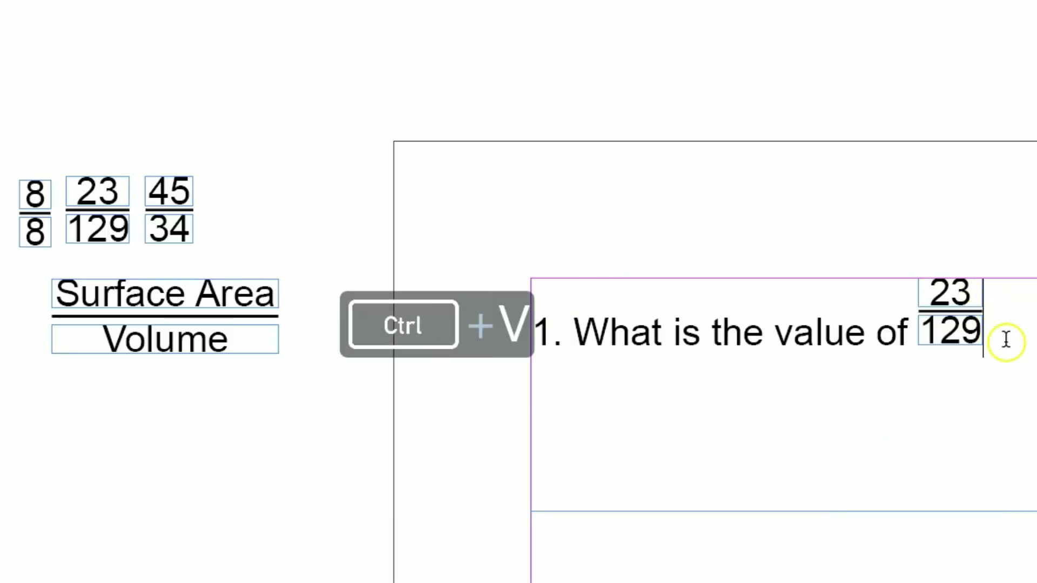
{"action": "key", "text": "alt+0"}
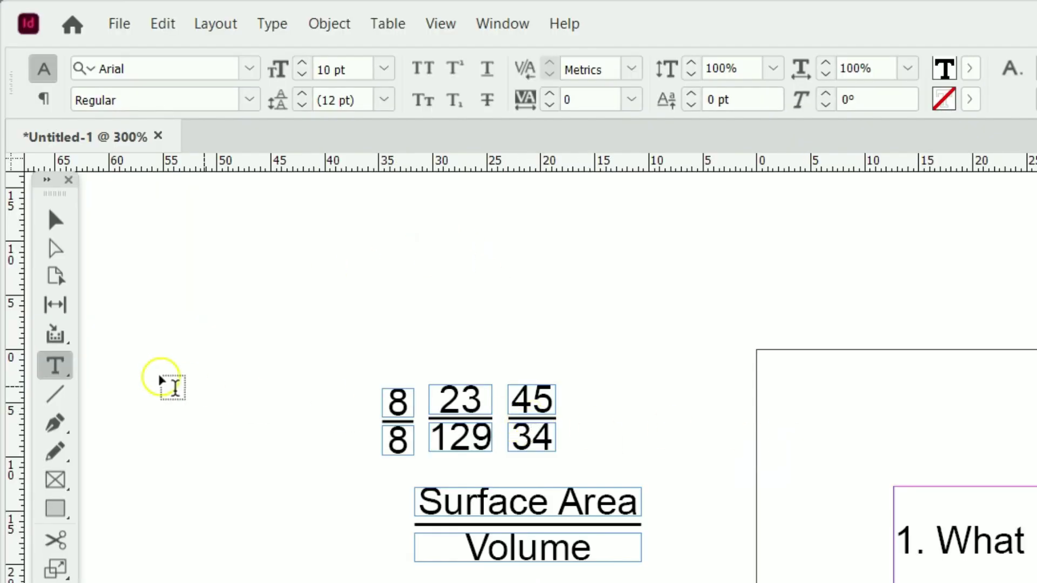
Copy the 45/34 fraction group from the pasteboard and paste it inline after the × sign
{"action": "left_click", "coordinate": [55, 220]}
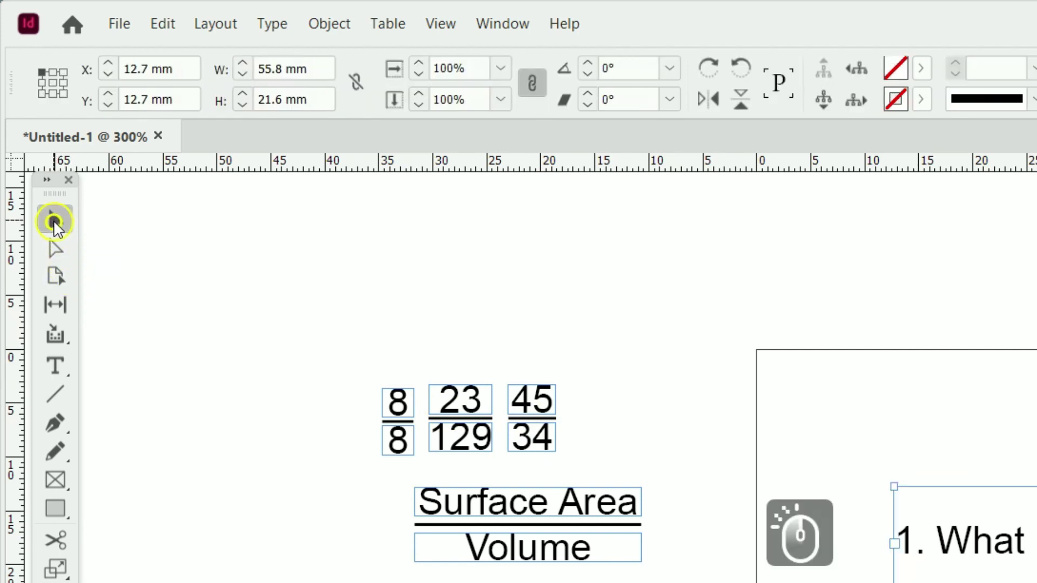
{"action": "left_click", "coordinate": [529, 423]}
{"action": "key", "text": "ctrl+c"}
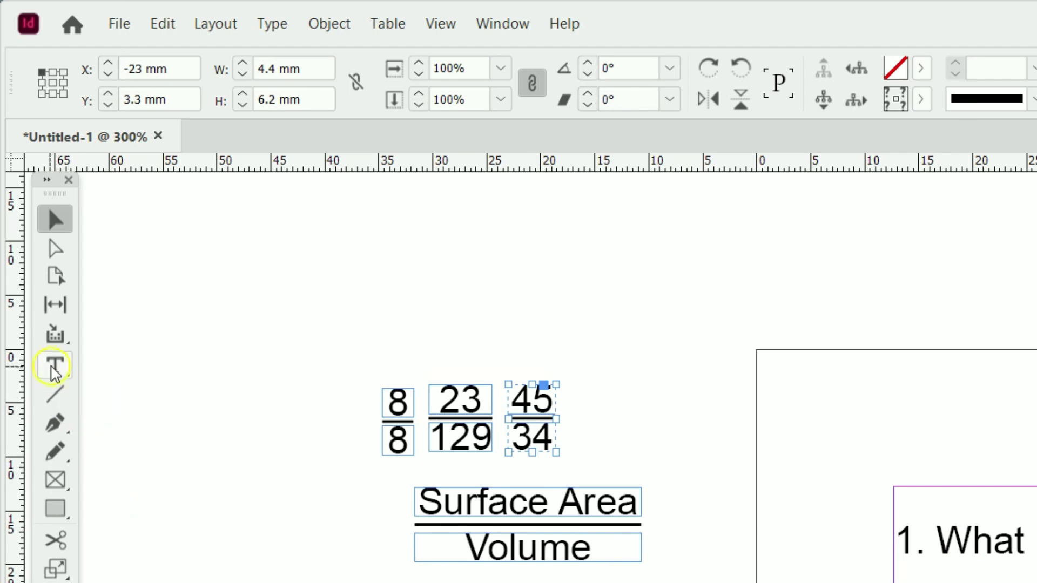
{"action": "left_click", "coordinate": [55, 366]}
{"action": "left_click", "coordinate": [874, 381]}
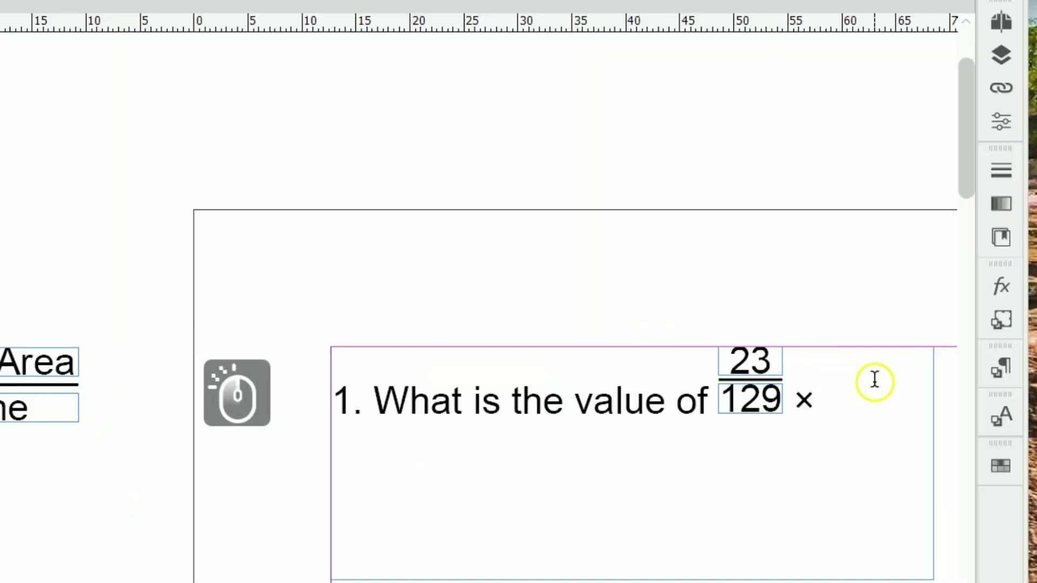
{"action": "key", "text": "ctrl+v"}
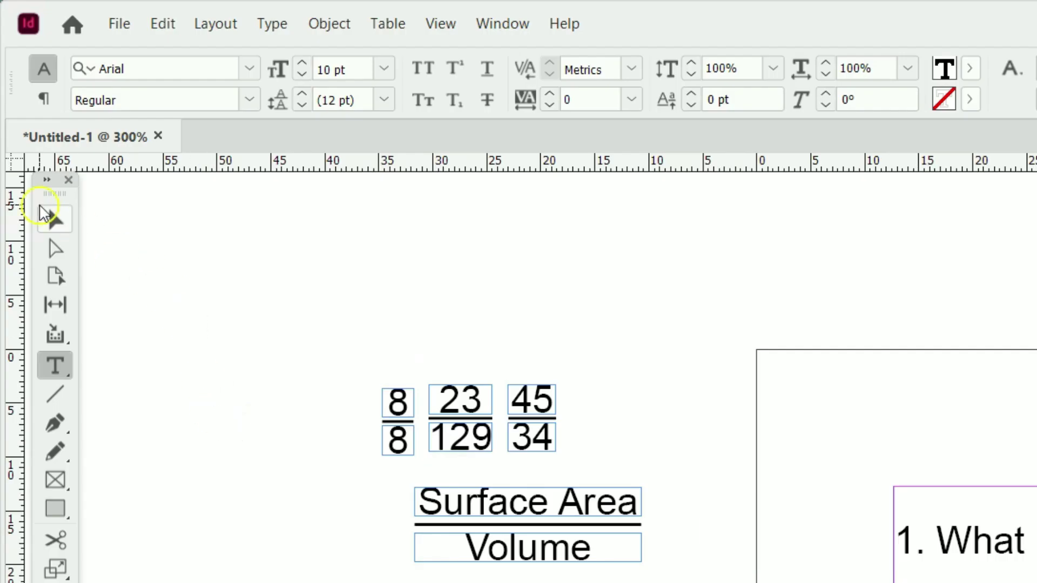
Lower the inline 45/34 and 23/129 fractions so their bars line up with the middle of the question text
{"action": "left_click", "coordinate": [55, 220]}
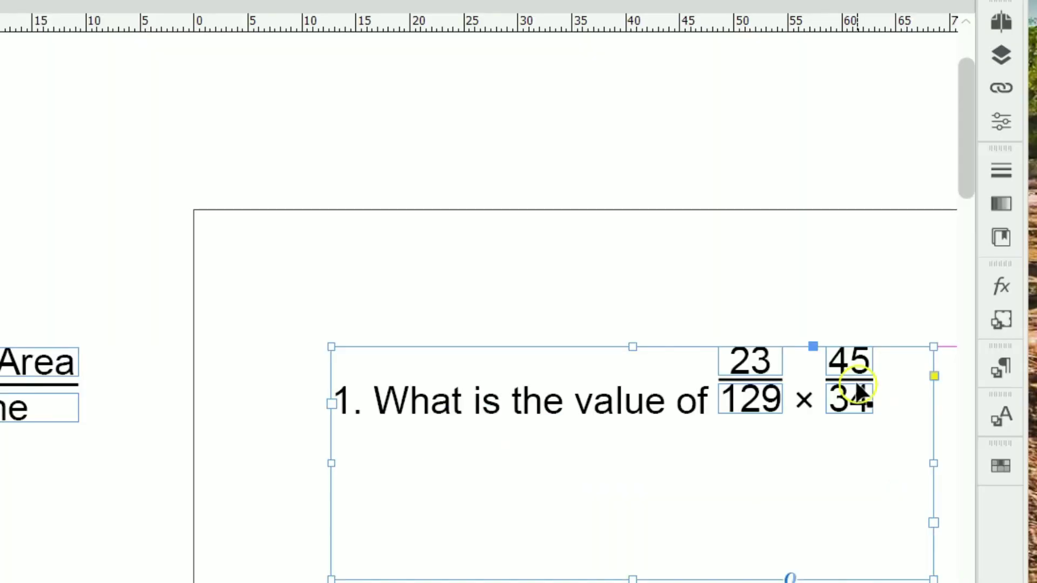
{"action": "left_click", "coordinate": [860, 389]}
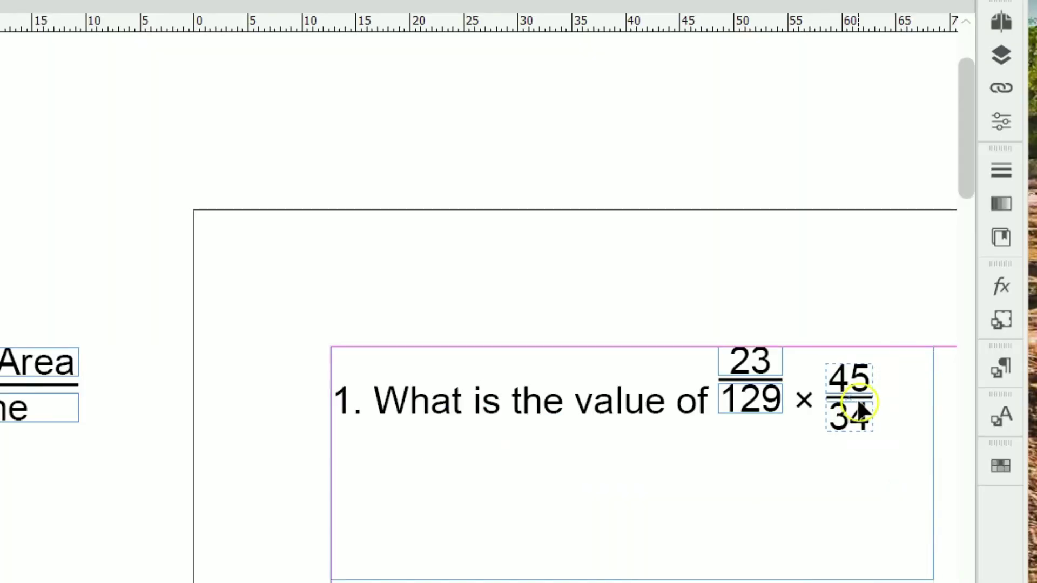
{"action": "left_click_drag", "start_coordinate": [858, 400], "coordinate": [766, 406]}
{"action": "left_click", "coordinate": [771, 396]}
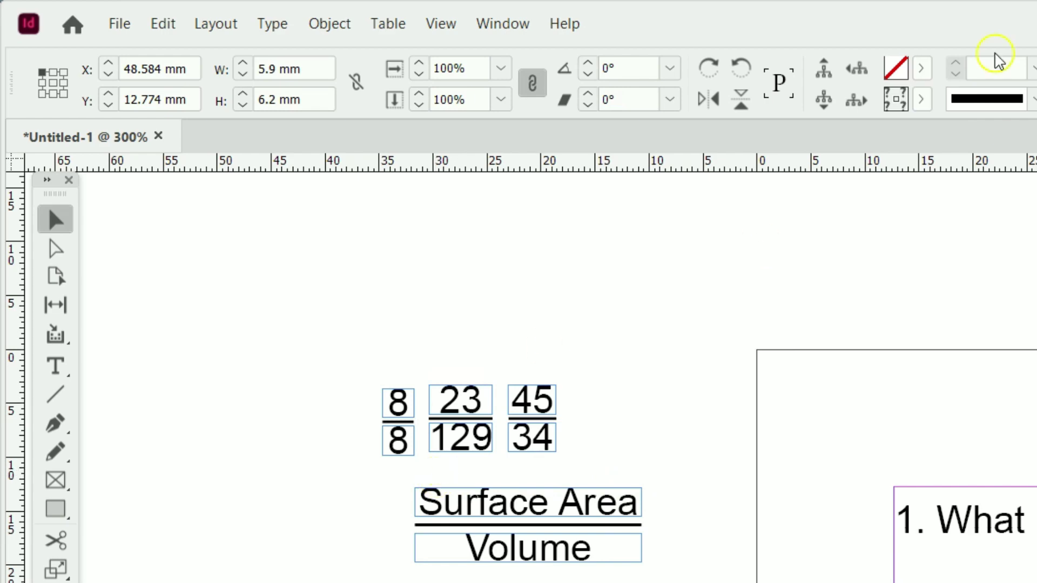
Turn on Overprint Preview and deselect everything to examine the question with its inline fractions
{"action": "left_click", "coordinate": [447, 27]}
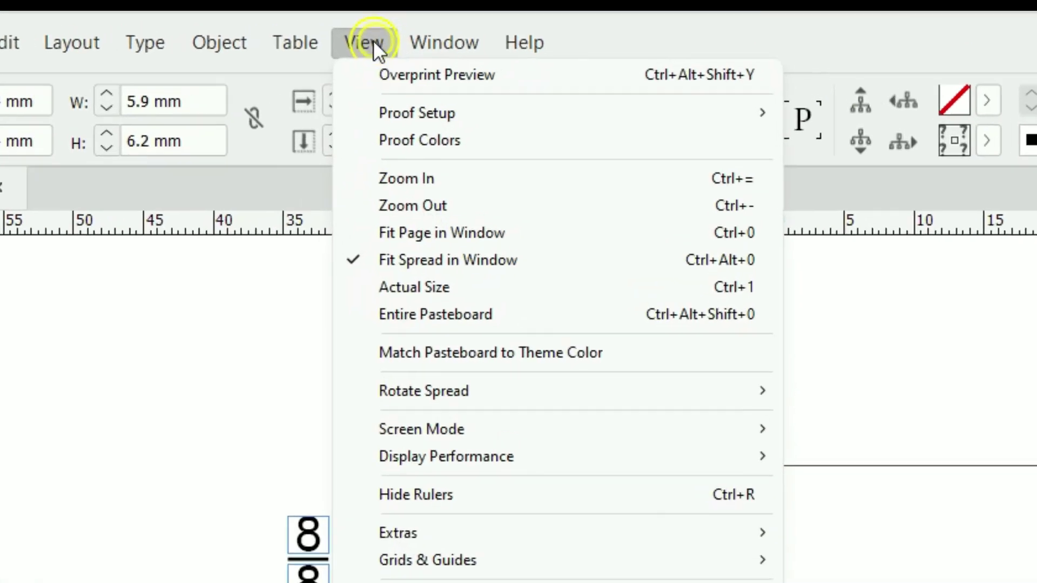
{"action": "left_click", "coordinate": [486, 54]}
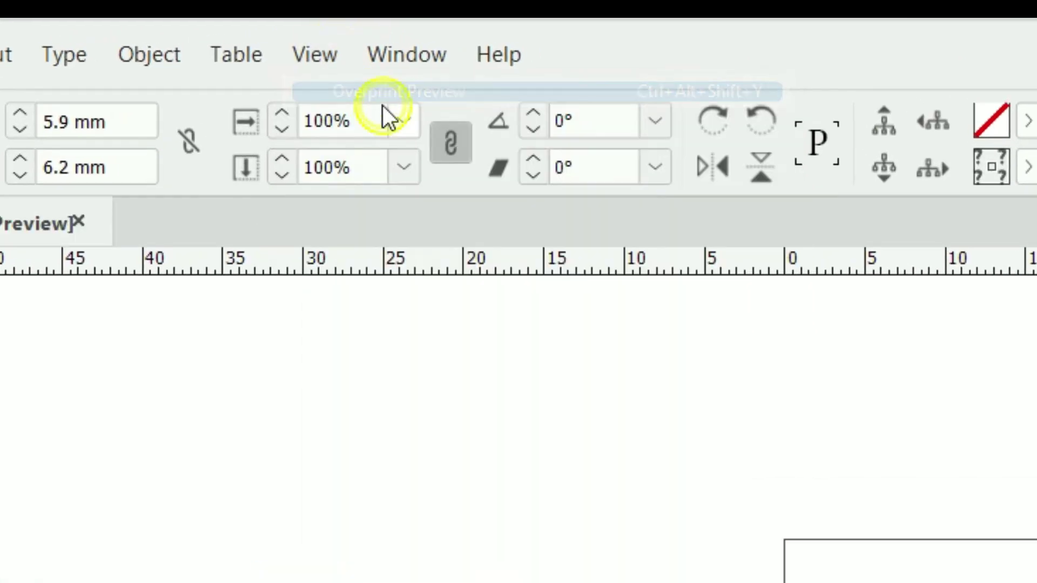
{"action": "left_click", "coordinate": [748, 178]}
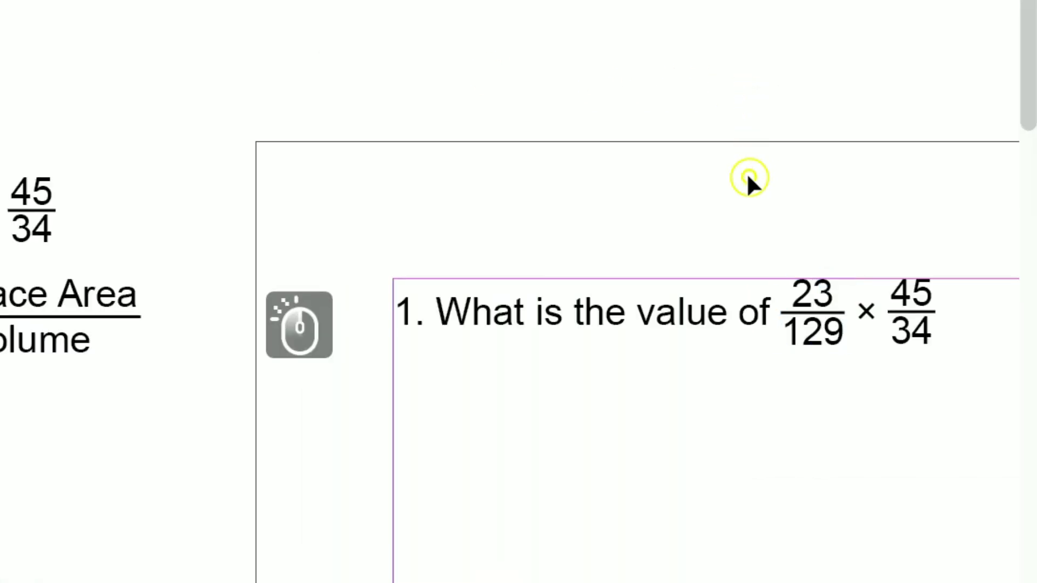